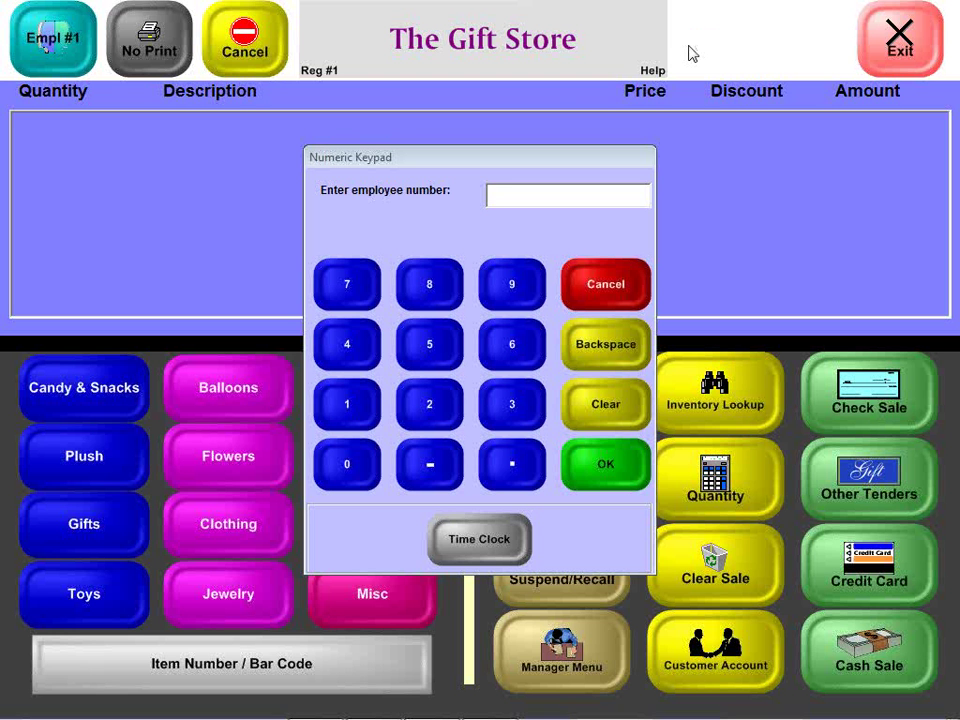
Log in to the register with the employee number and employee password, and confirm the time clock Sign In
{"action": "left_click", "coordinate": [422, 407]}
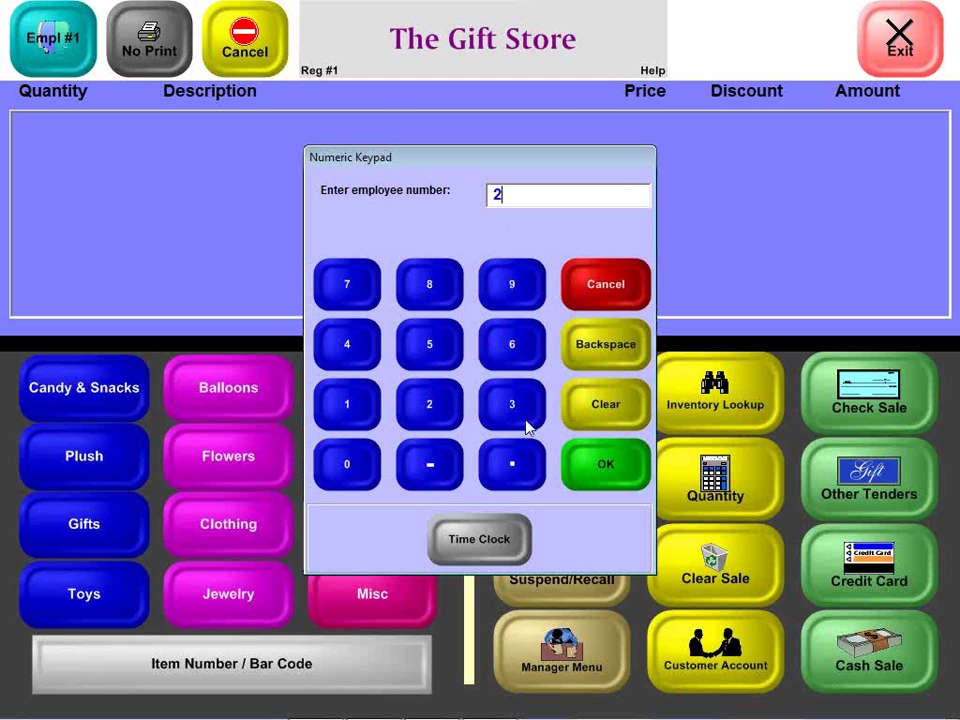
{"action": "left_click", "coordinate": [594, 469]}
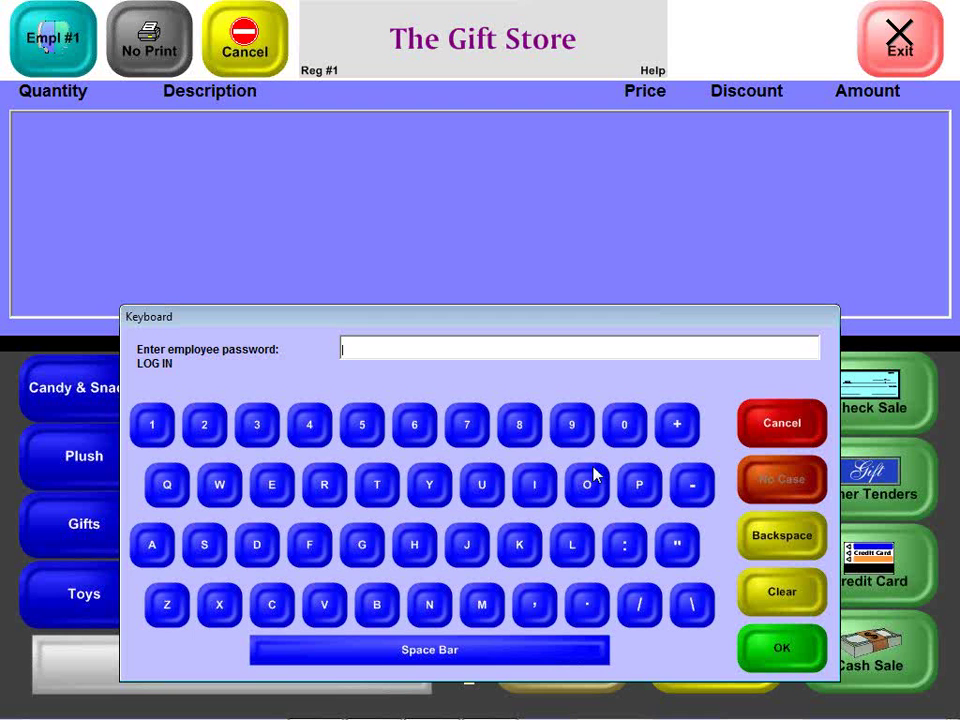
{"action": "type", "text": "****"}
{"action": "key", "text": "Return"}
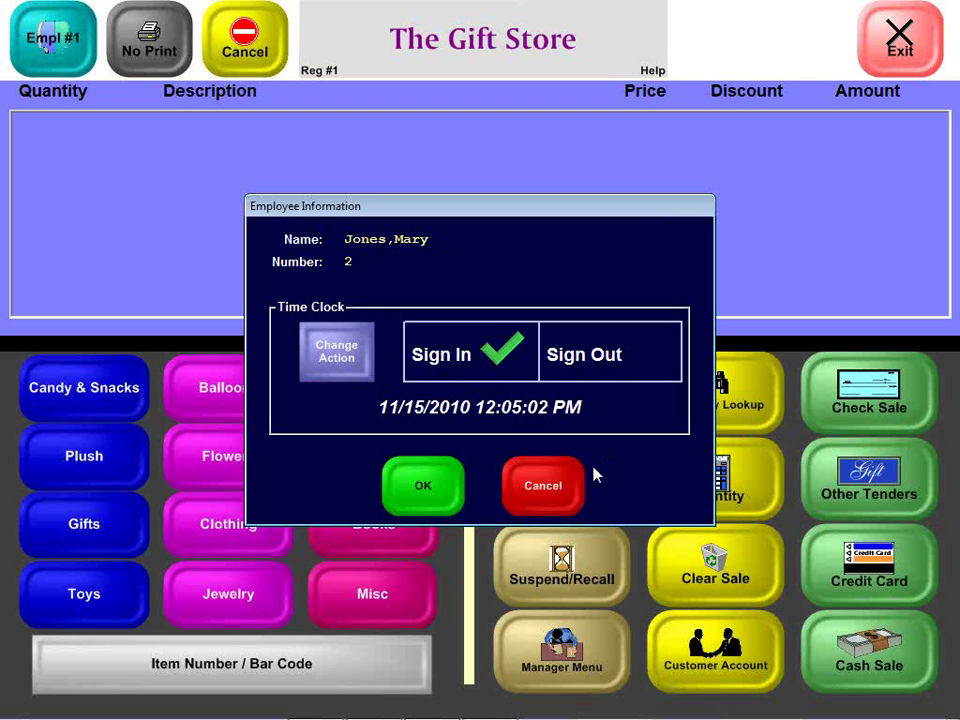
{"action": "left_click", "coordinate": [424, 485]}
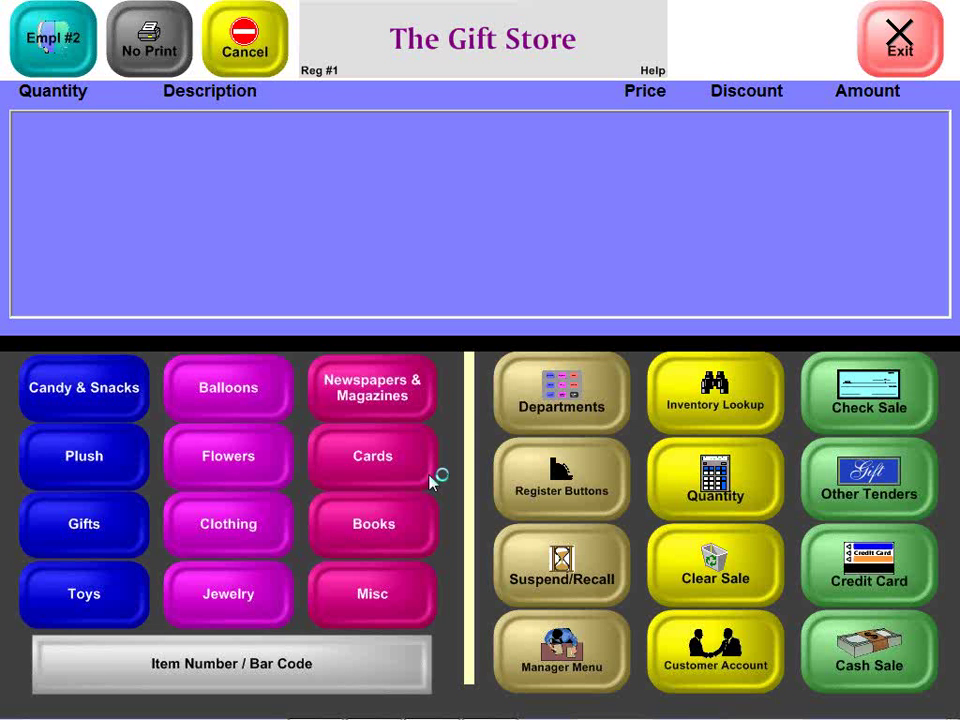
Ring up one Marcel Schurman item from the Cards department as the first line of the sale
{"action": "left_click", "coordinate": [430, 483]}
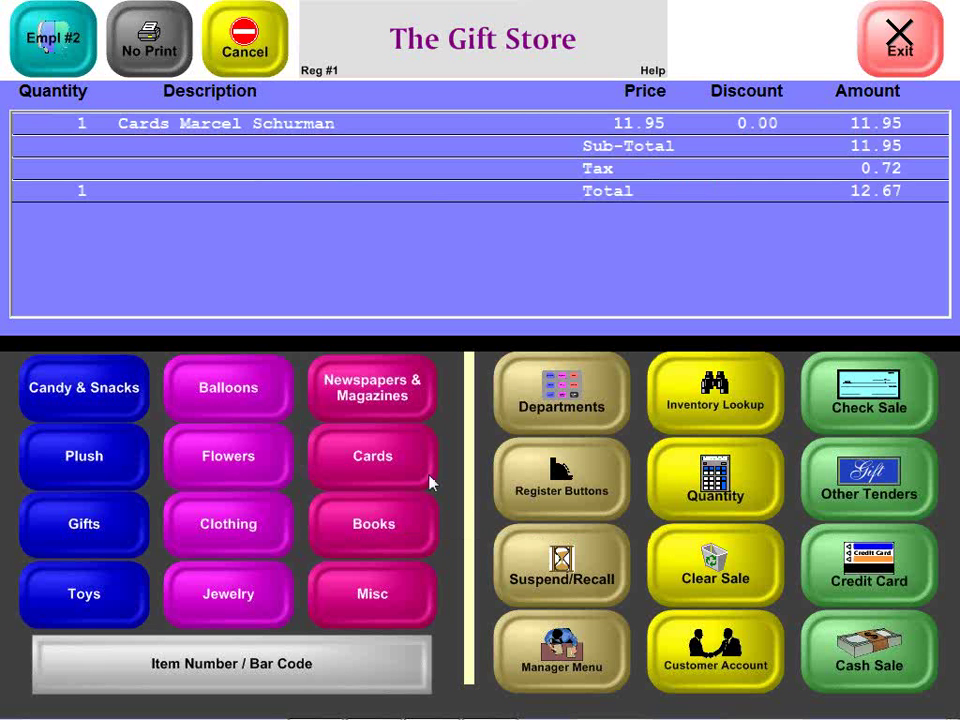
{"action": "type", "text": "10000"}
{"action": "key", "text": "Return"}
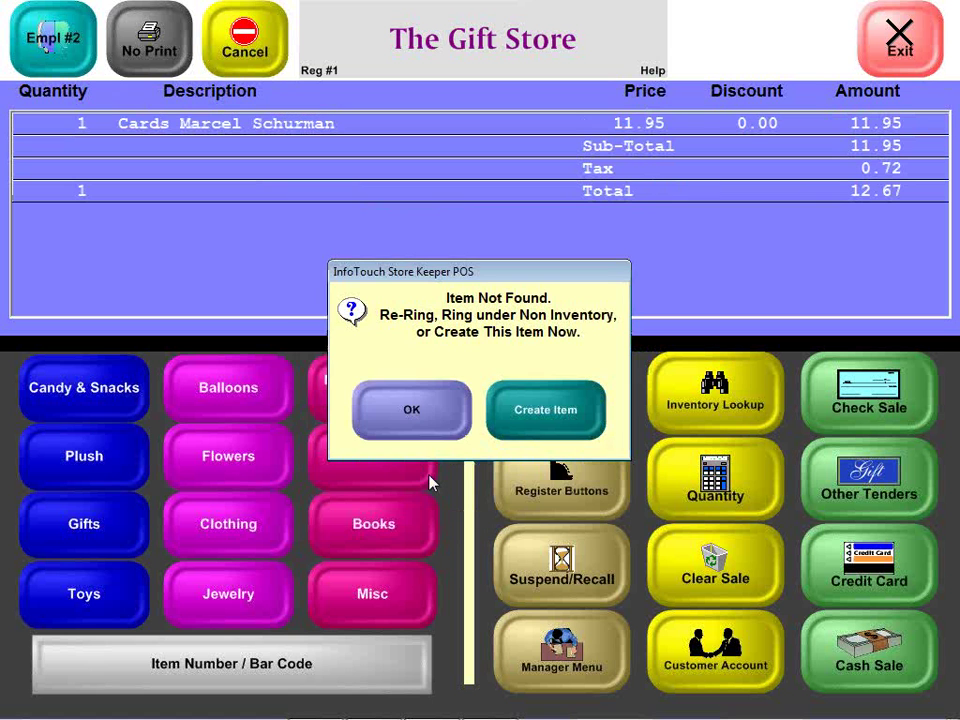
{"action": "left_click", "coordinate": [463, 425]}
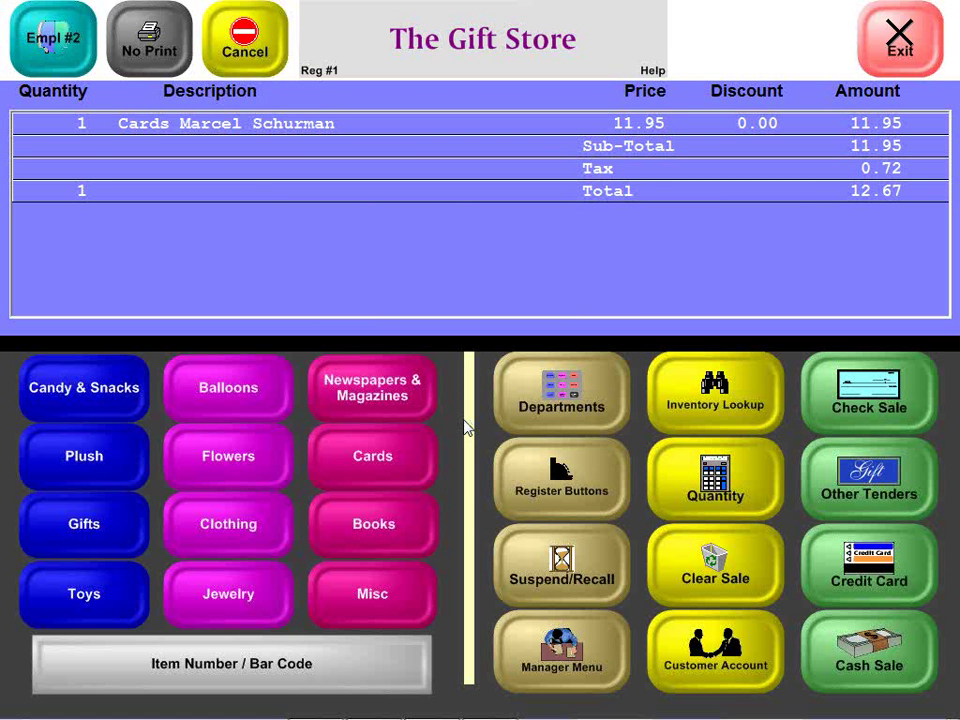
Add items 1000 and 500 to the sale by their item numbers and close the item entry
{"action": "type", "text": "1000"}
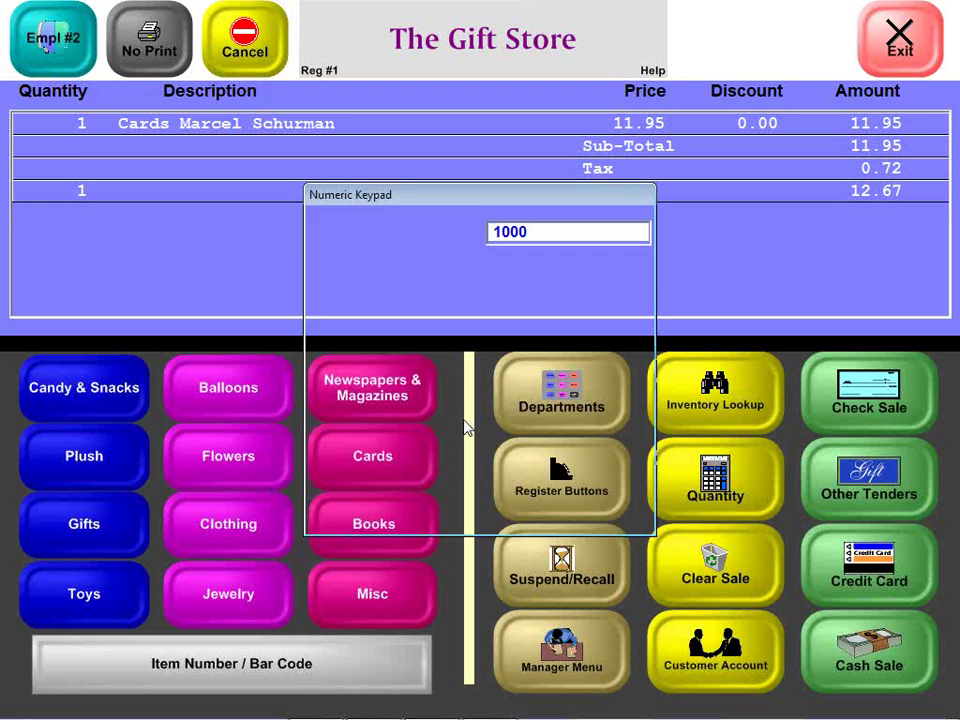
{"action": "key", "text": "Return"}
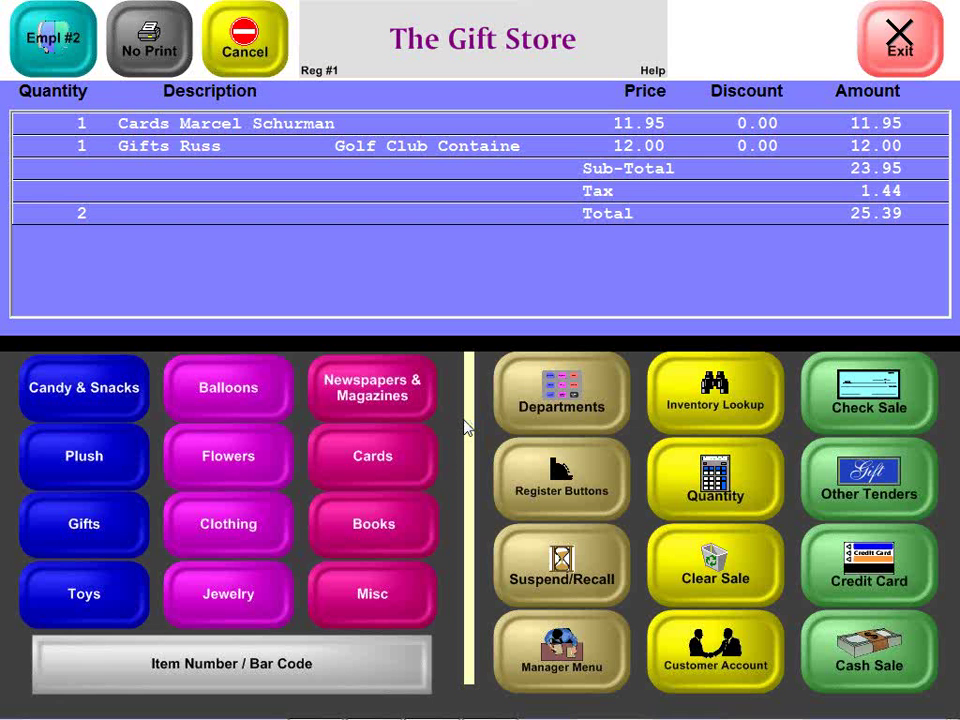
{"action": "left_click", "coordinate": [303, 663]}
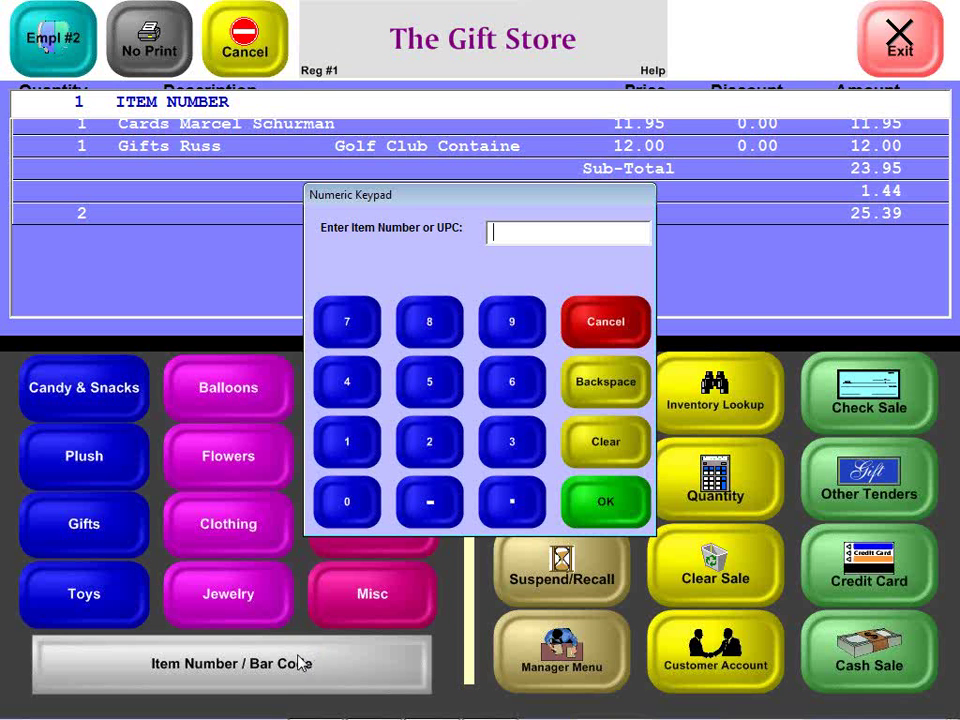
{"action": "left_click", "coordinate": [459, 377]}
{"action": "left_click", "coordinate": [338, 510]}
{"action": "left_click", "coordinate": [345, 500]}
{"action": "left_click", "coordinate": [604, 504]}
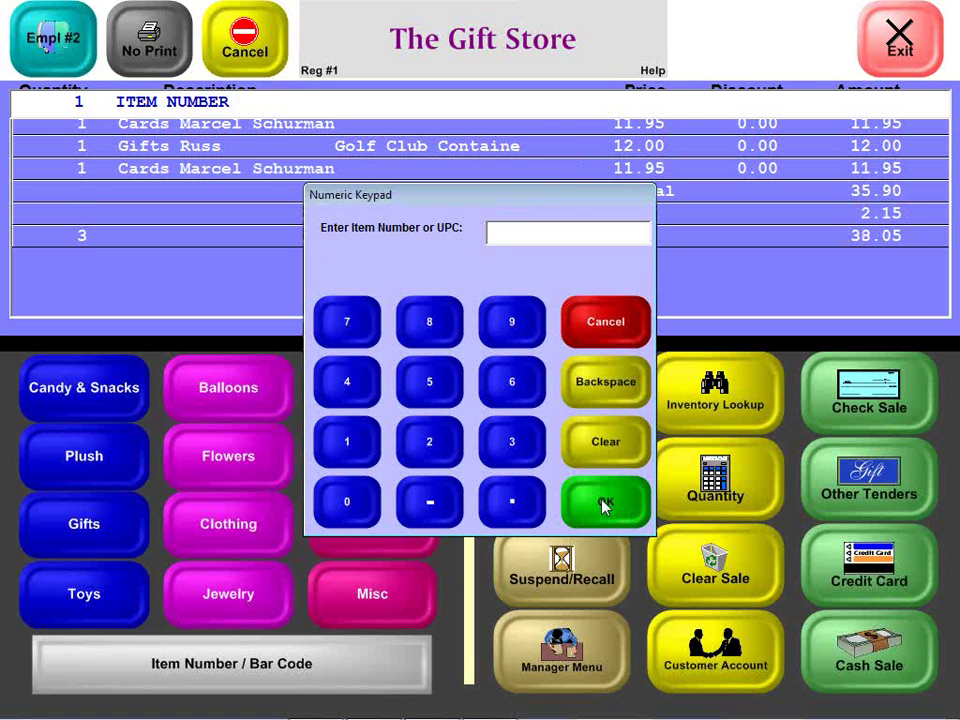
{"action": "left_click", "coordinate": [604, 505]}
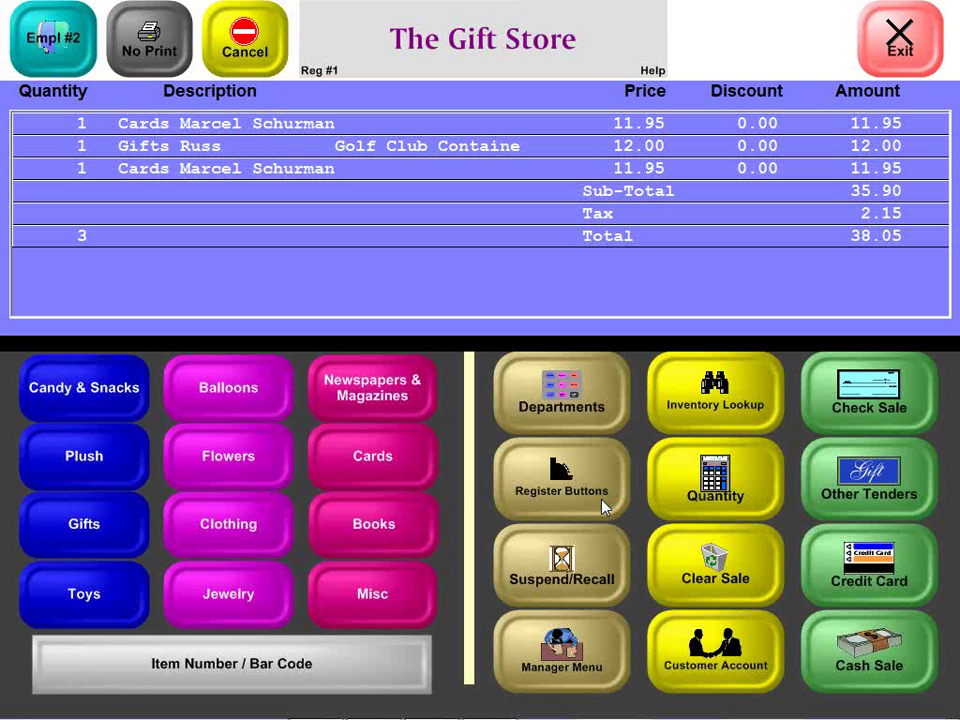
Add a Car And Driver magazine and Altoids Cinnamon from the Candy & Snacks department to the sale
{"action": "left_click", "coordinate": [366, 378]}
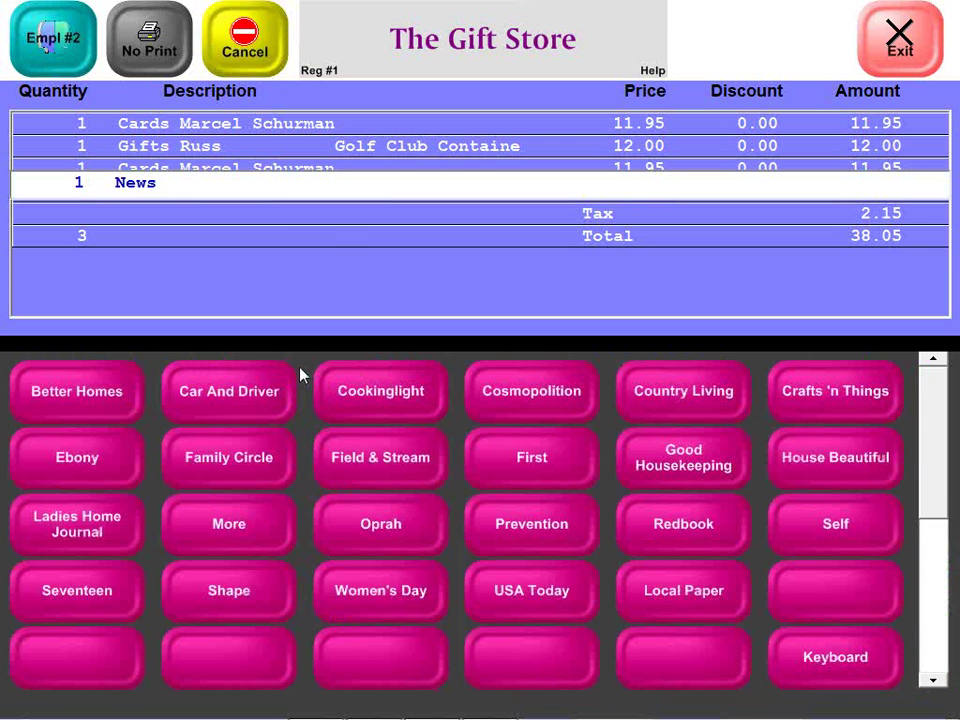
{"action": "left_click", "coordinate": [253, 399]}
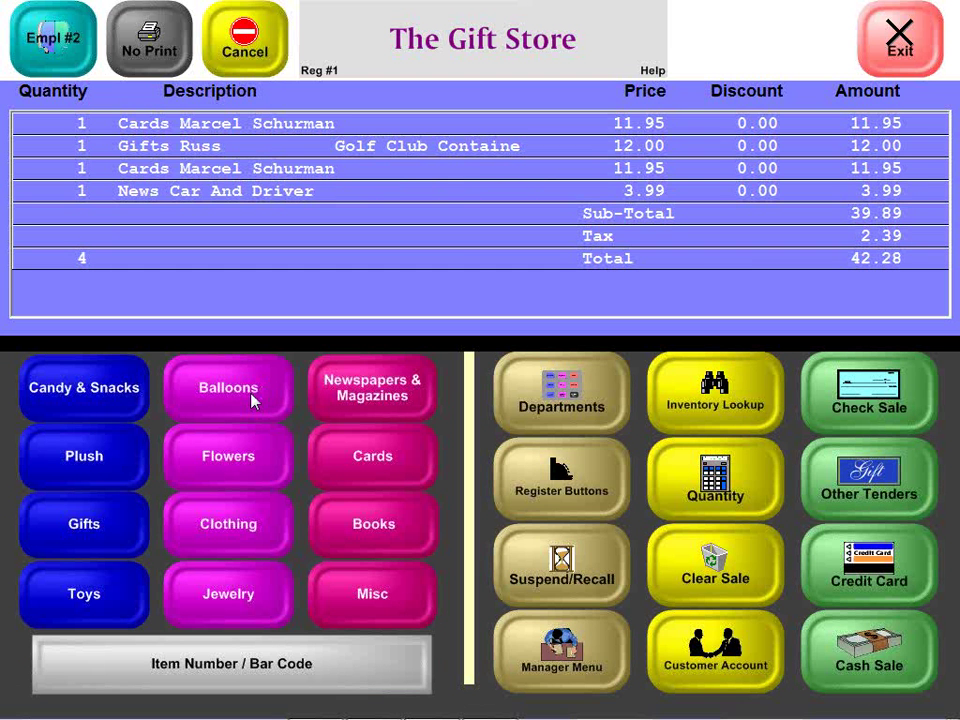
{"action": "left_click", "coordinate": [110, 412]}
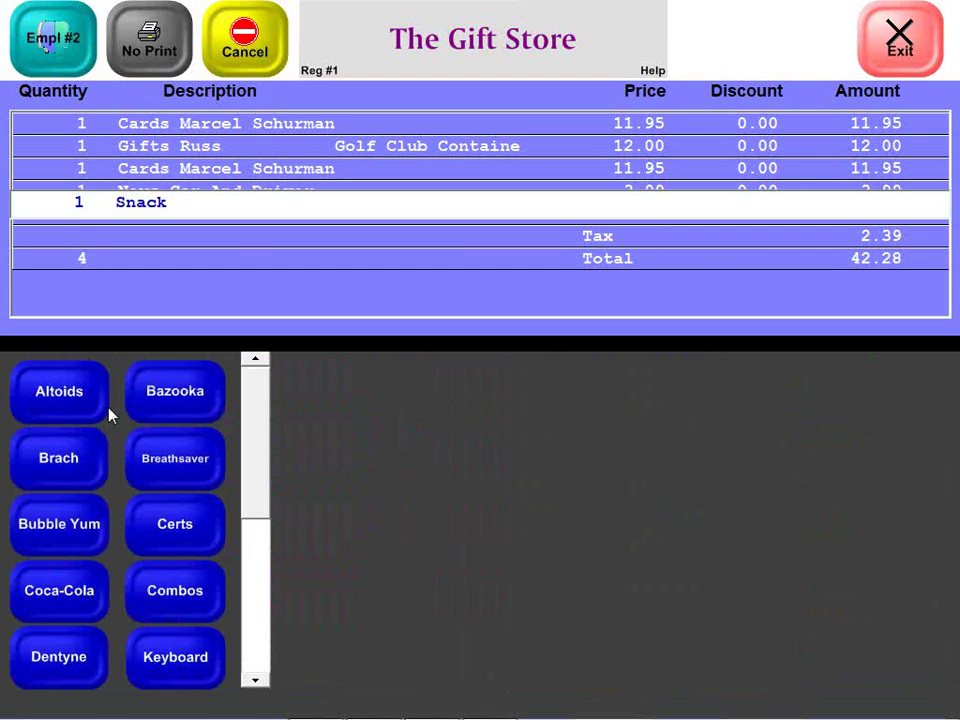
{"action": "left_click", "coordinate": [14, 600]}
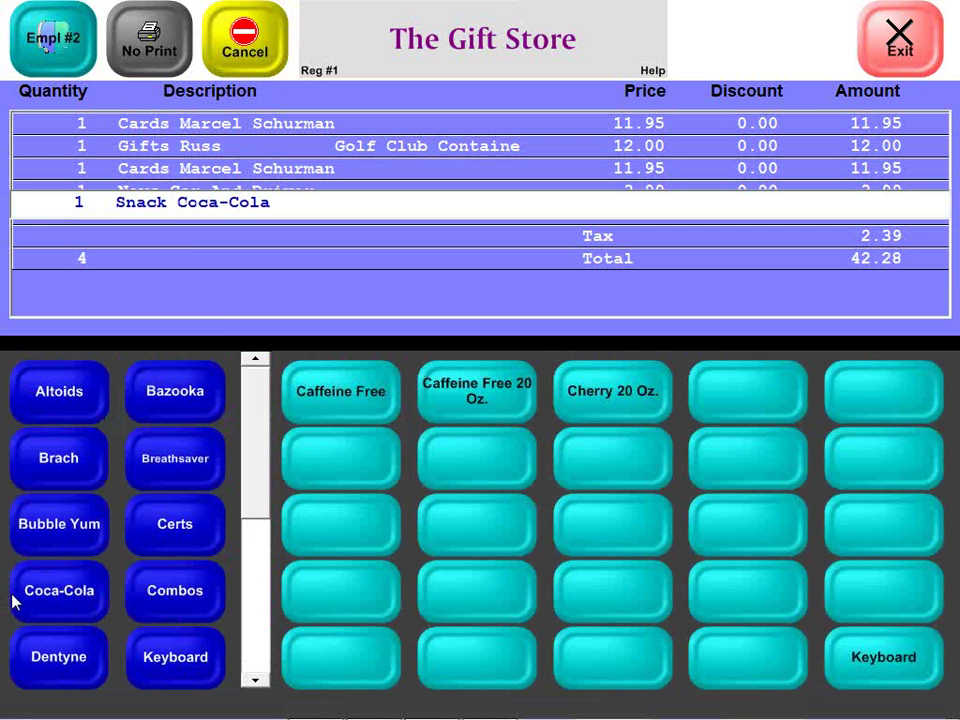
{"action": "left_click", "coordinate": [84, 374]}
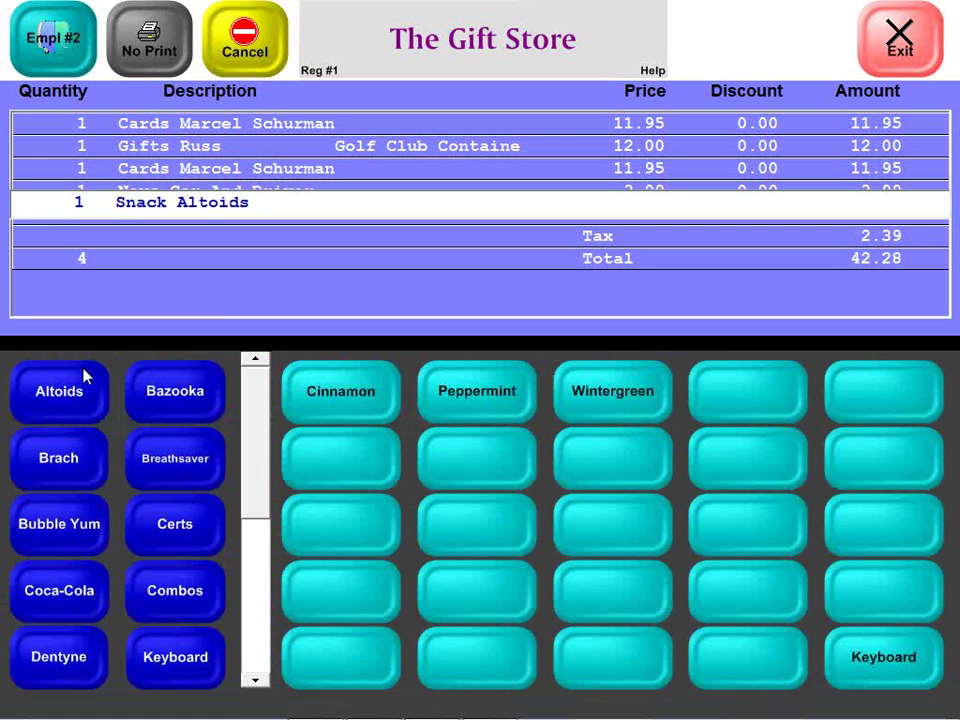
{"action": "left_click", "coordinate": [343, 394]}
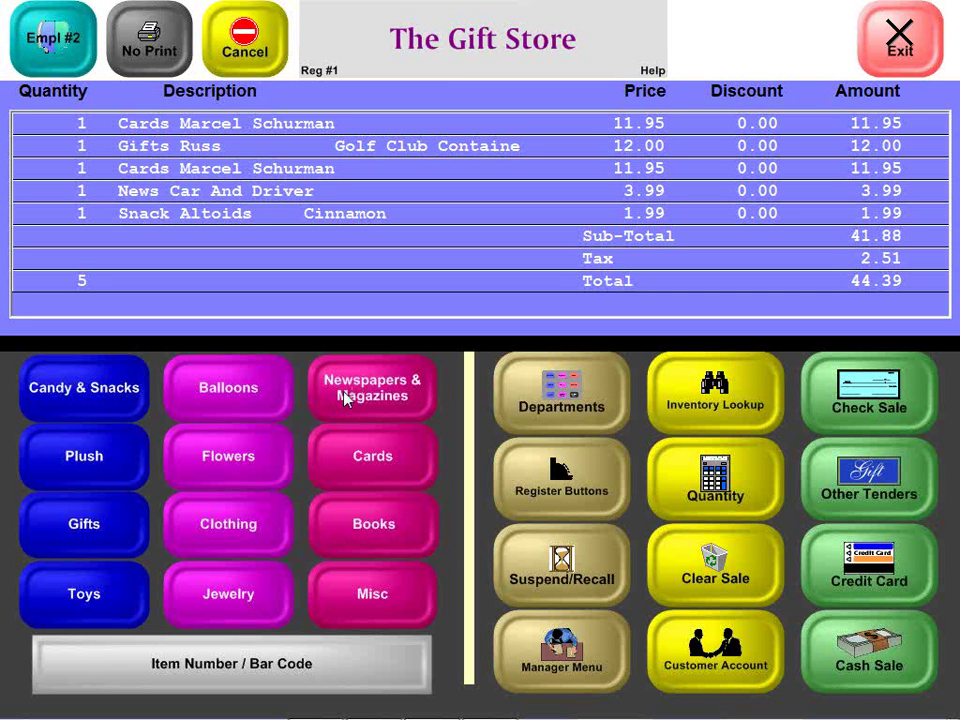
Look up Jewelry Bracelet items in the inventory and add the Monarch Silver 7in Ze bracelet to the sale
{"action": "left_click", "coordinate": [740, 402]}
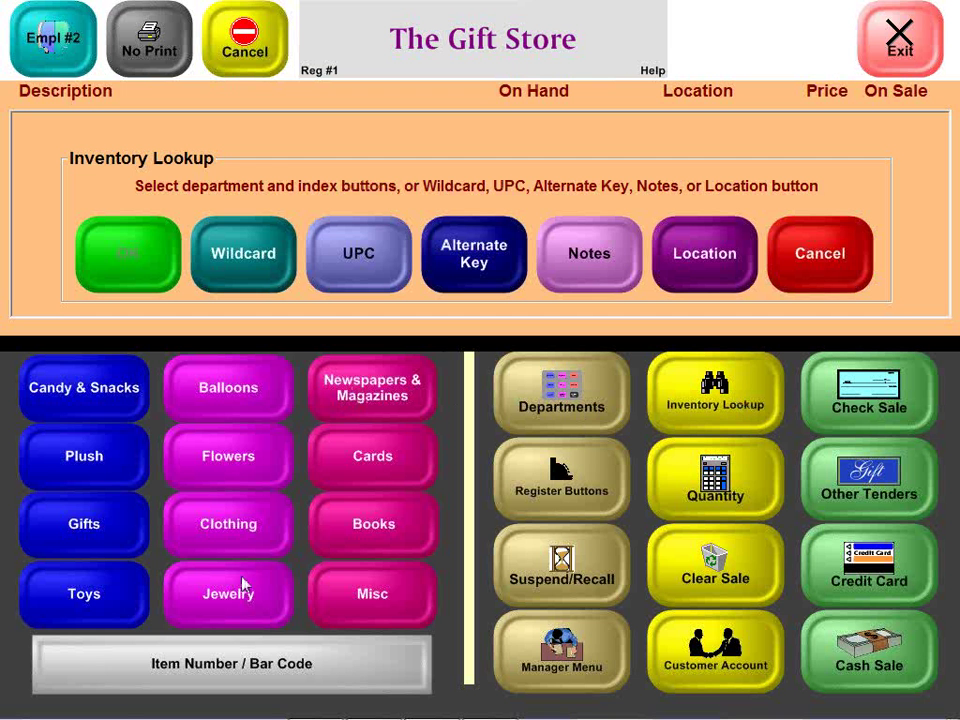
{"action": "left_click", "coordinate": [213, 590]}
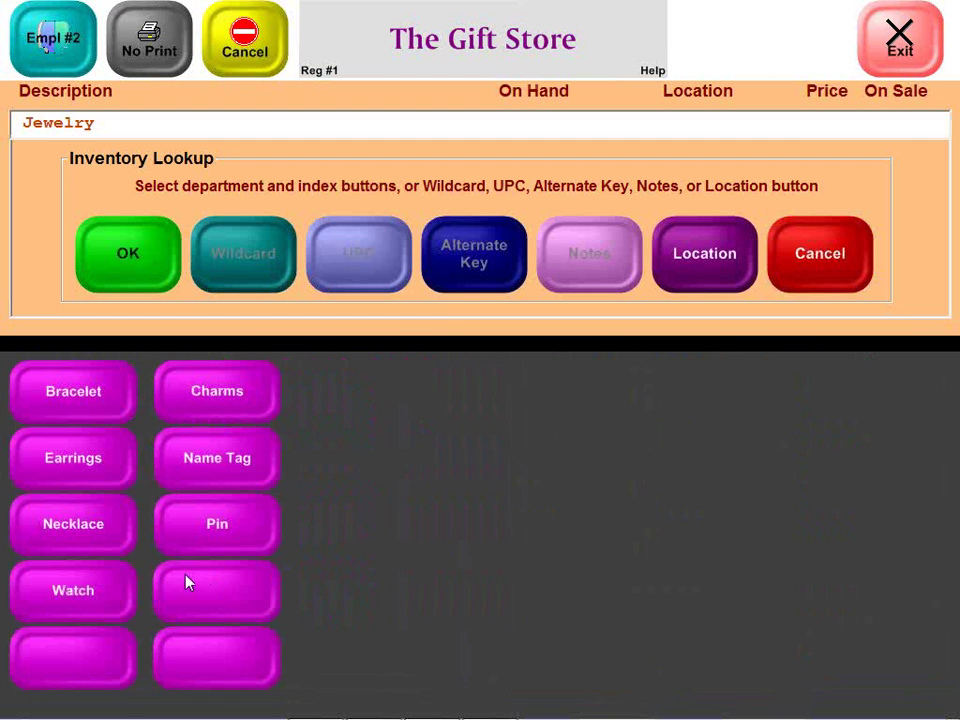
{"action": "left_click", "coordinate": [71, 422]}
{"action": "left_click", "coordinate": [144, 268]}
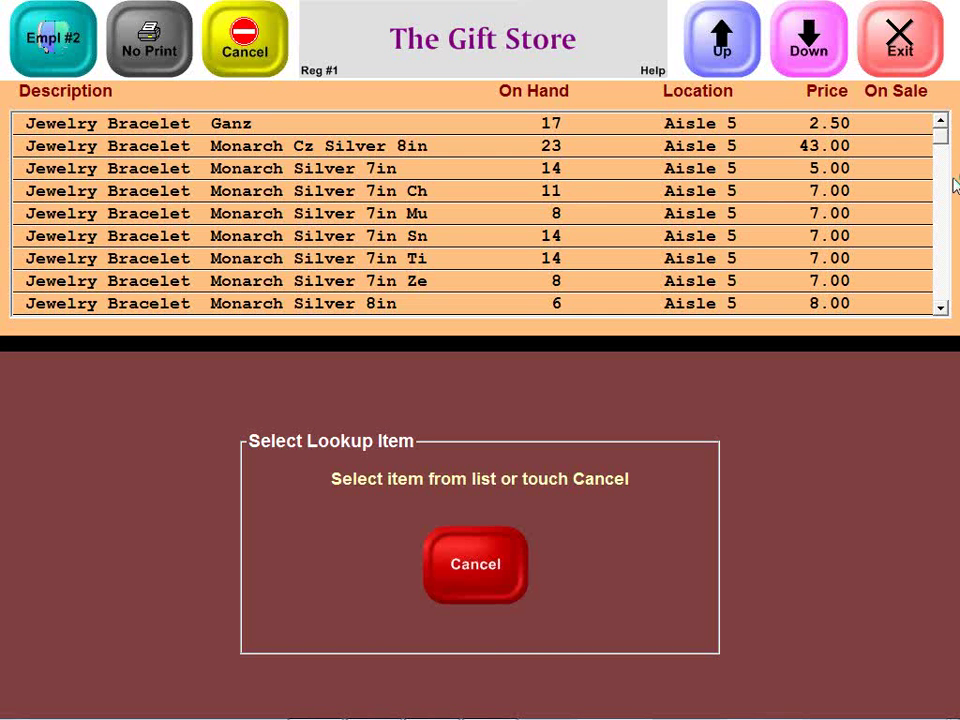
{"action": "left_click", "coordinate": [803, 58]}
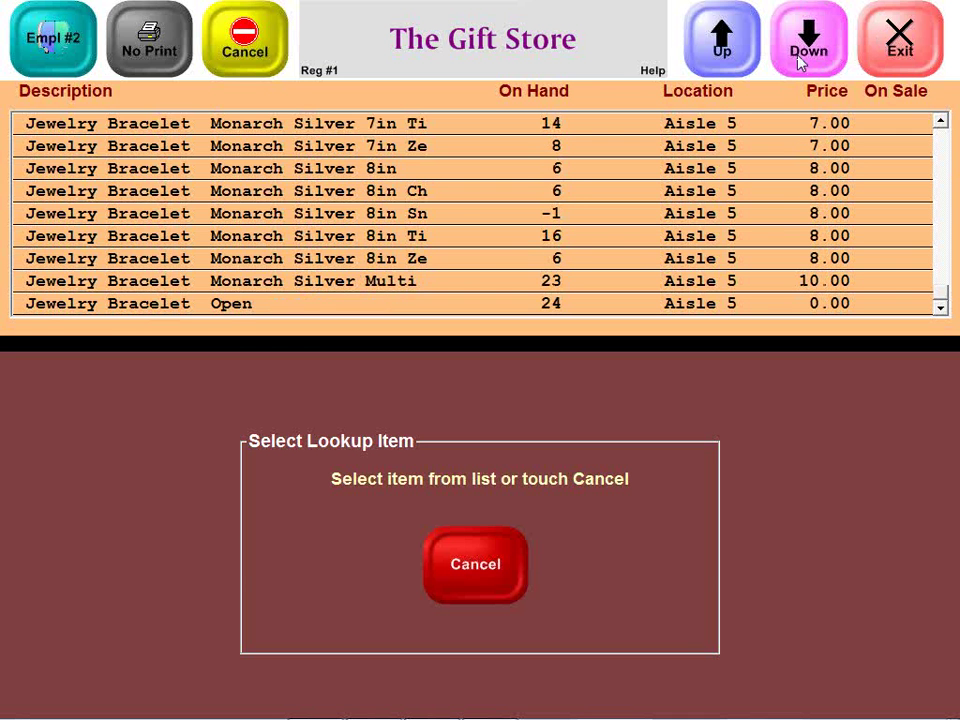
{"action": "left_click", "coordinate": [408, 149]}
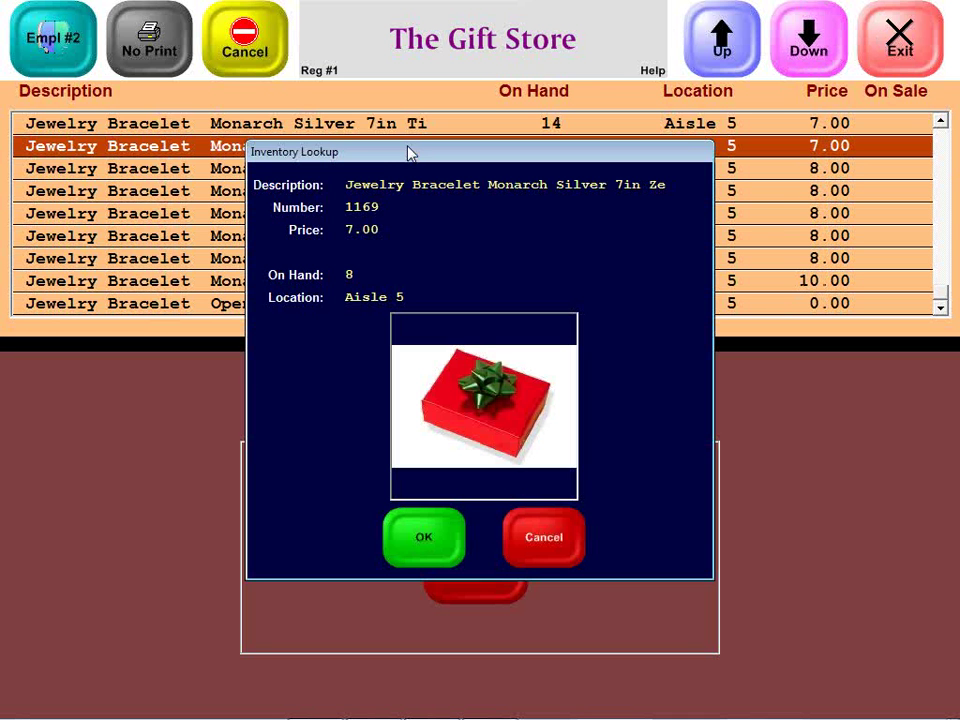
{"action": "left_click", "coordinate": [395, 530]}
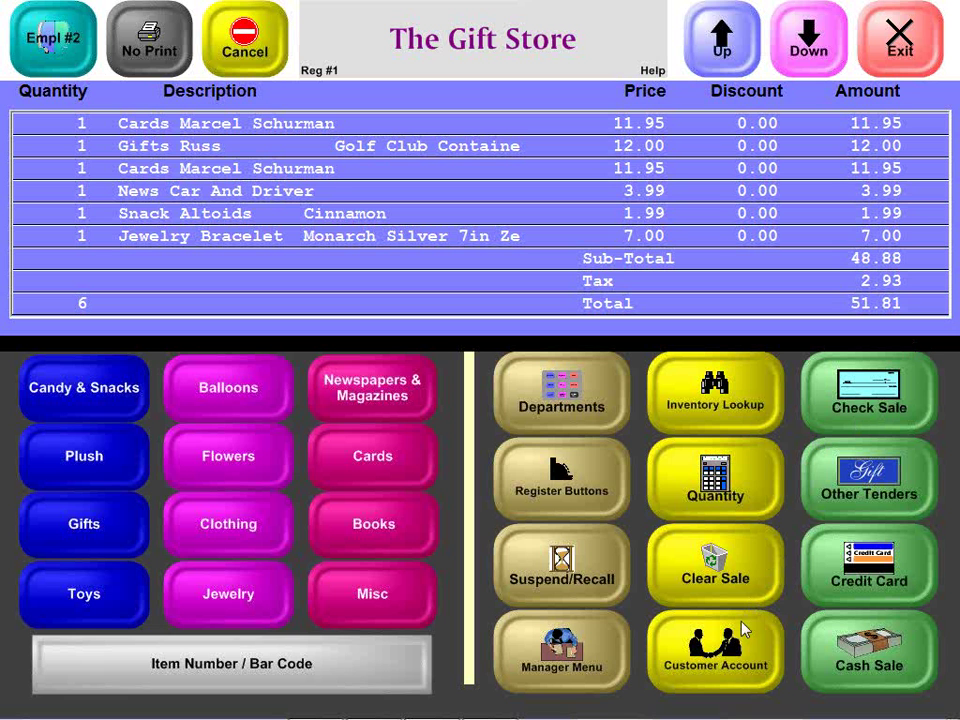
Tender the sale as a cash sale with the preset amount of $55
{"action": "left_click", "coordinate": [893, 640]}
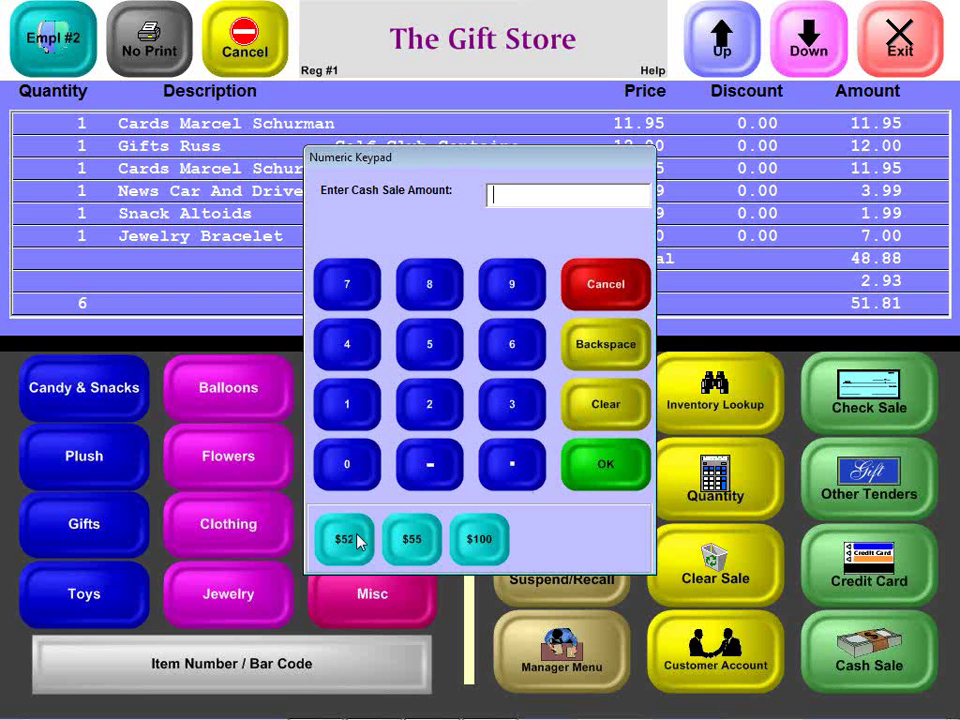
{"action": "left_click", "coordinate": [414, 539]}
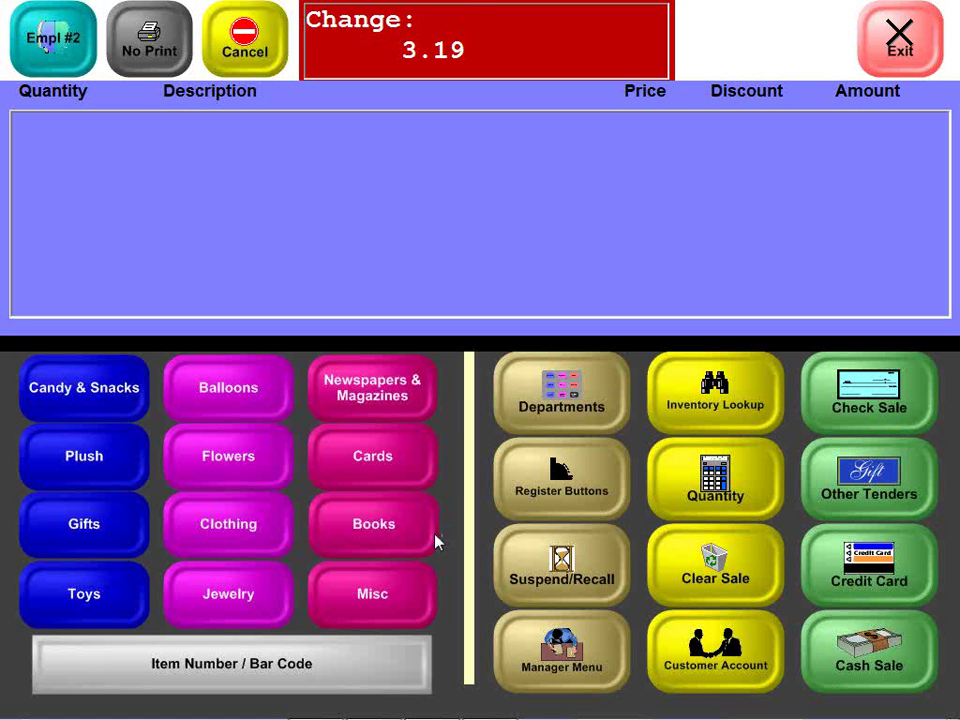
Start a new sale with a Car And Driver magazine and item number 1000
{"action": "left_click", "coordinate": [358, 377]}
{"action": "left_click", "coordinate": [249, 407]}
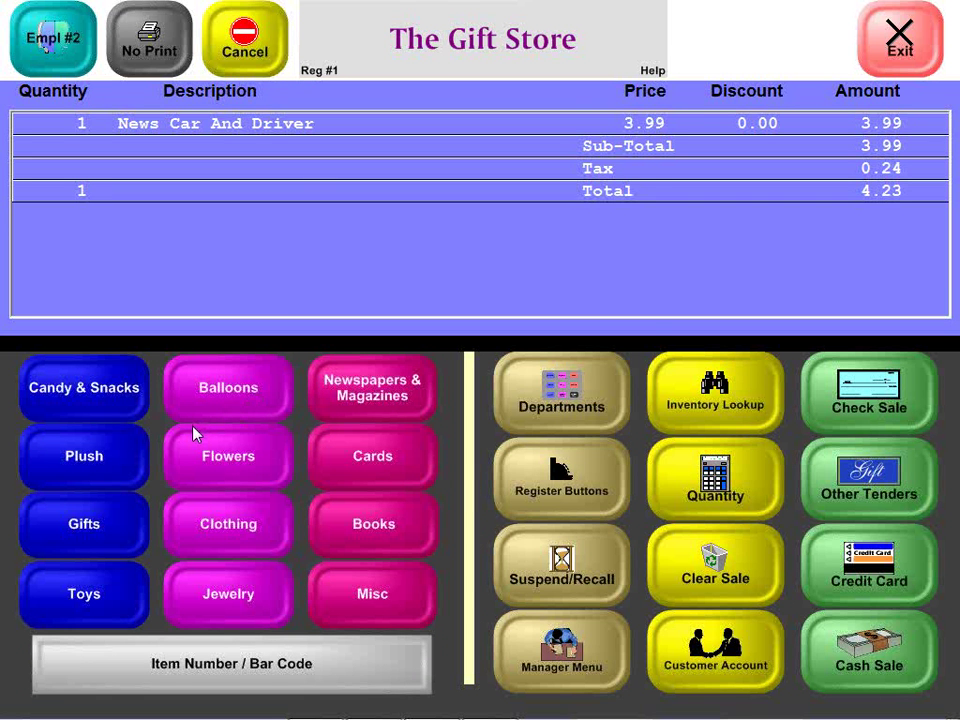
{"action": "type", "text": "1000"}
{"action": "key", "text": "Return"}
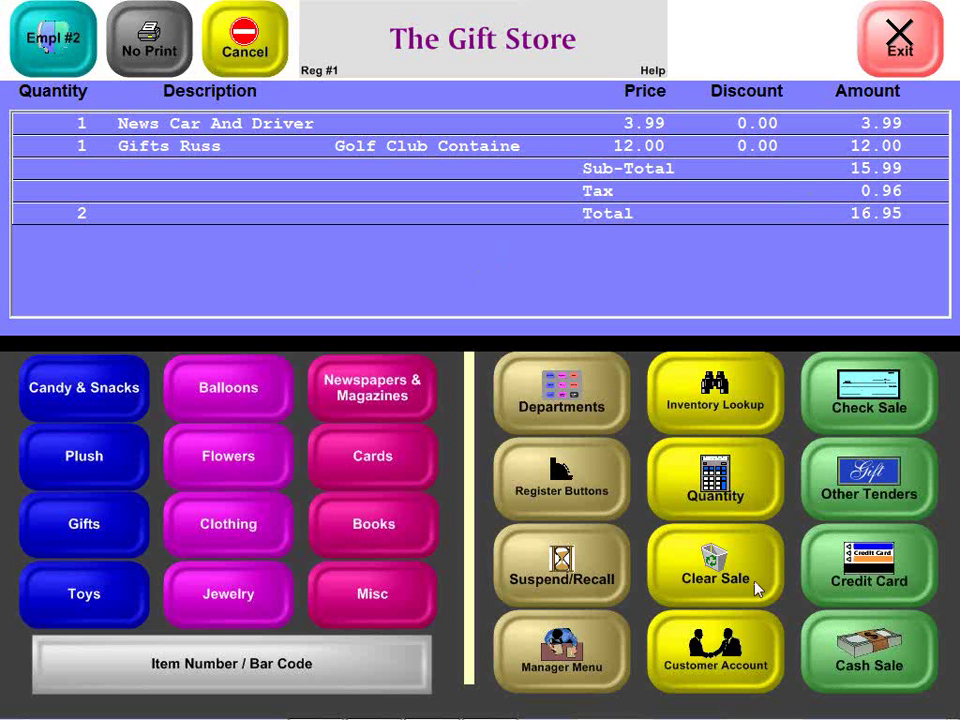
Find customers by the first letters of the last name and attach the first listed customer to the sale
{"action": "left_click", "coordinate": [697, 659]}
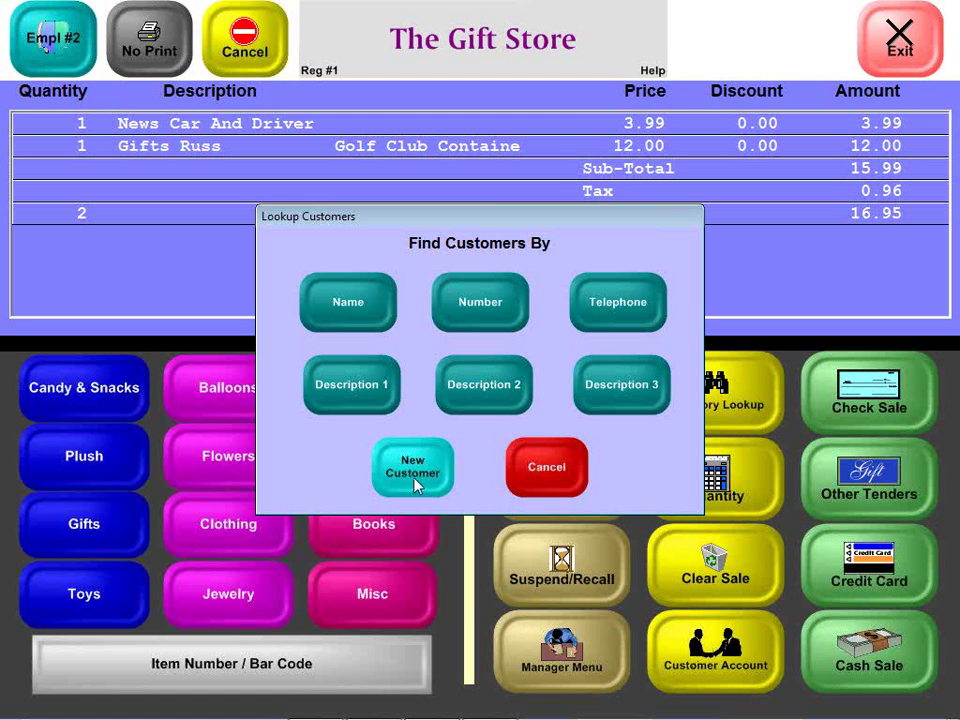
{"action": "left_click", "coordinate": [371, 313]}
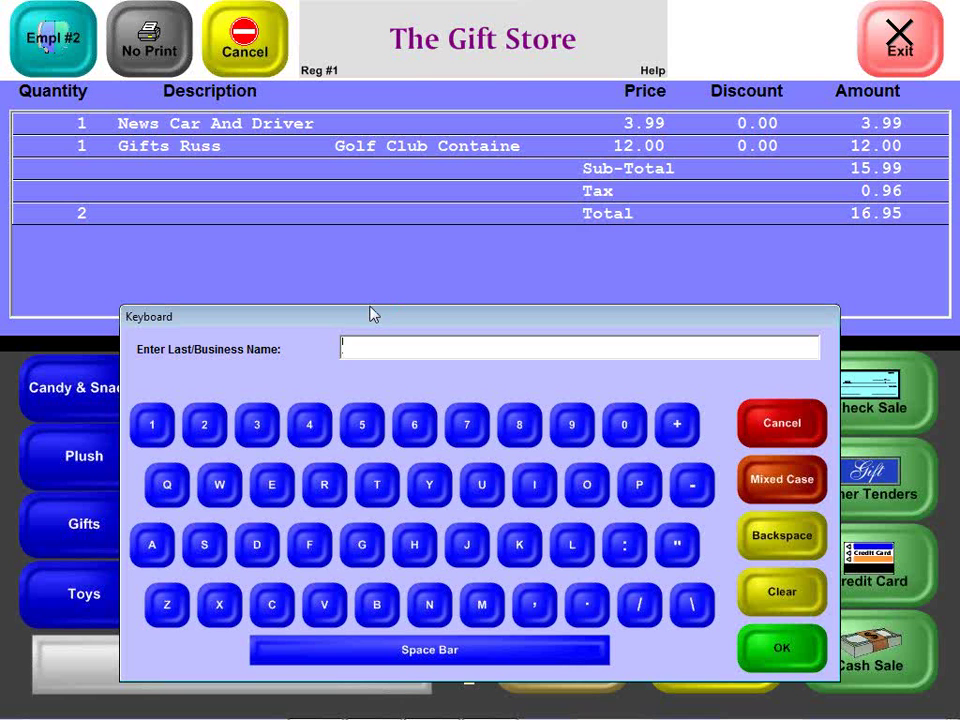
{"action": "type", "text": "Sm"}
{"action": "key", "text": "Return"}
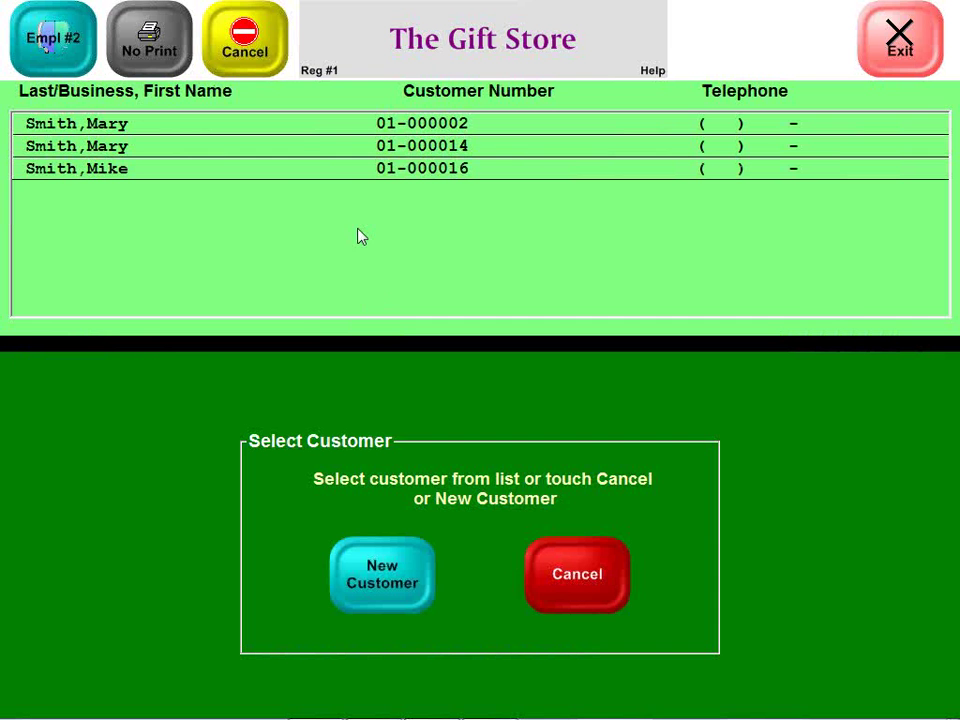
{"action": "left_click", "coordinate": [294, 131]}
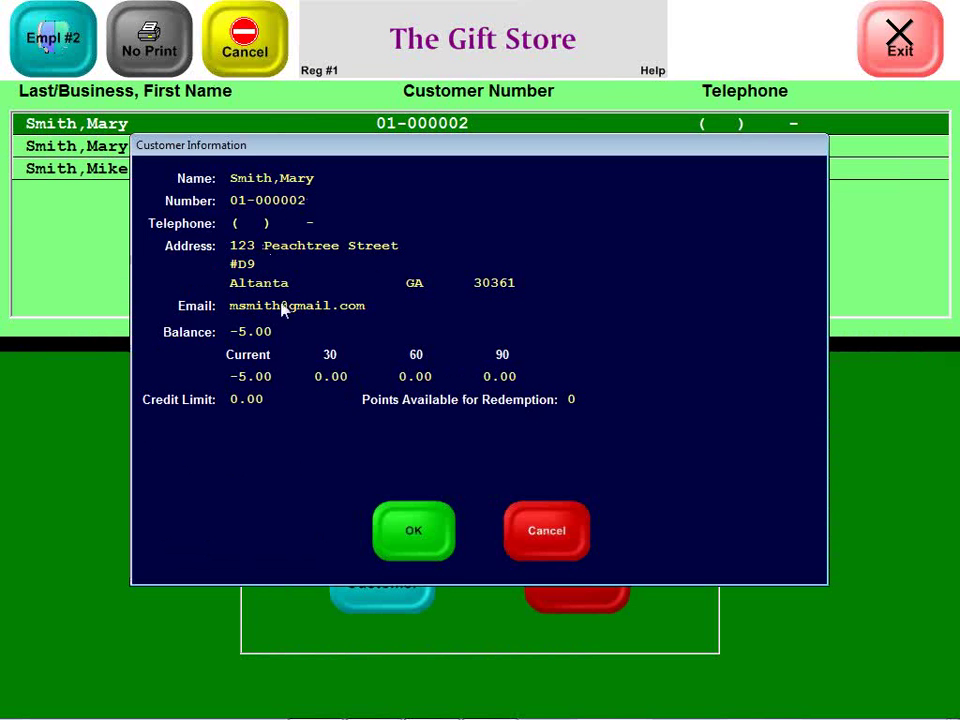
{"action": "left_click", "coordinate": [414, 528]}
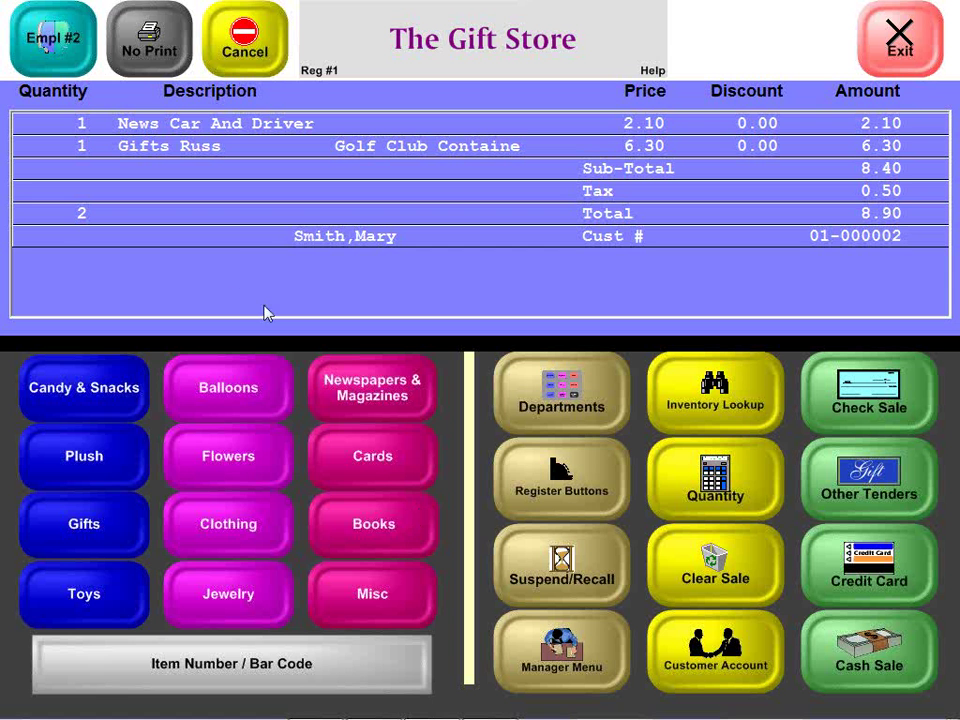
Show the purchase history of the customer attached to the sale
{"action": "left_click", "coordinate": [241, 249]}
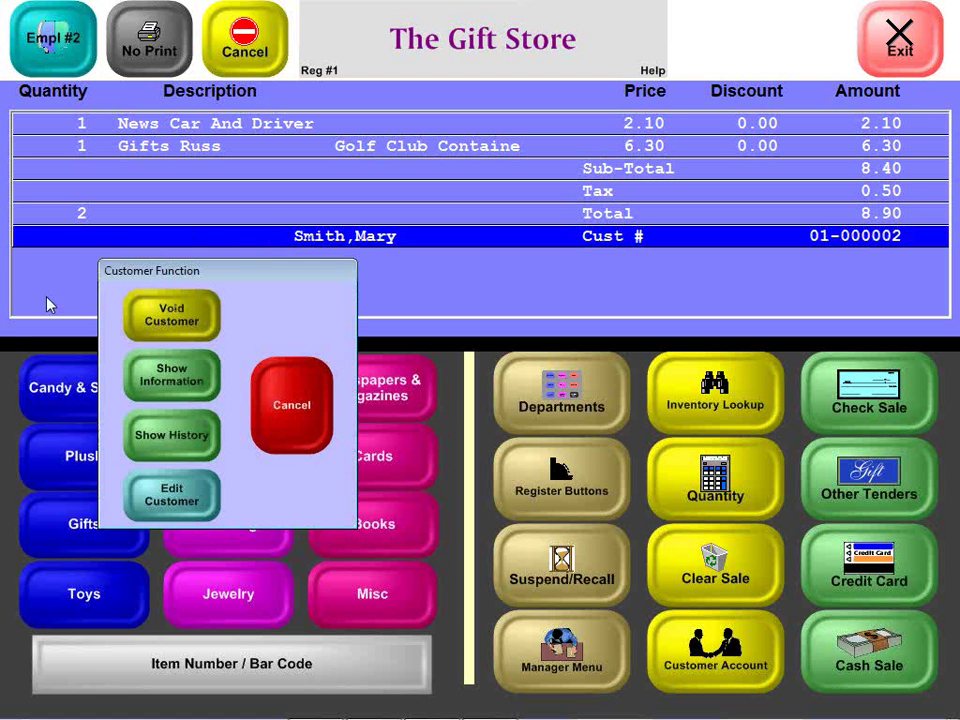
{"action": "left_click", "coordinate": [214, 436]}
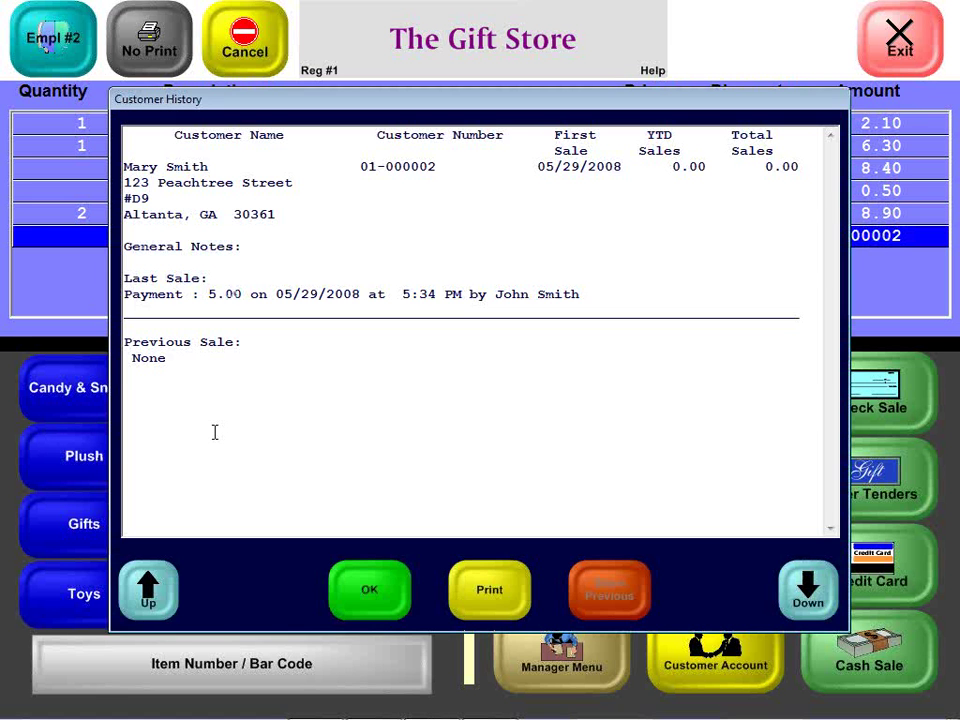
Void the customer attached to the sale and tender it as a check sale for the preset $16.95
{"action": "left_click", "coordinate": [370, 595]}
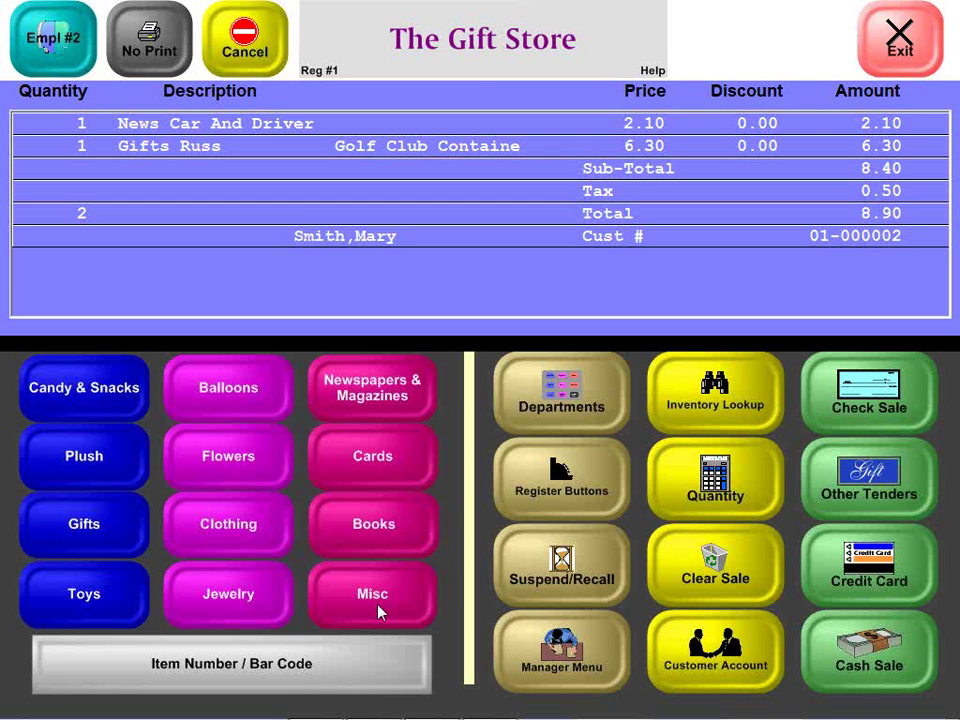
{"action": "left_click", "coordinate": [286, 240]}
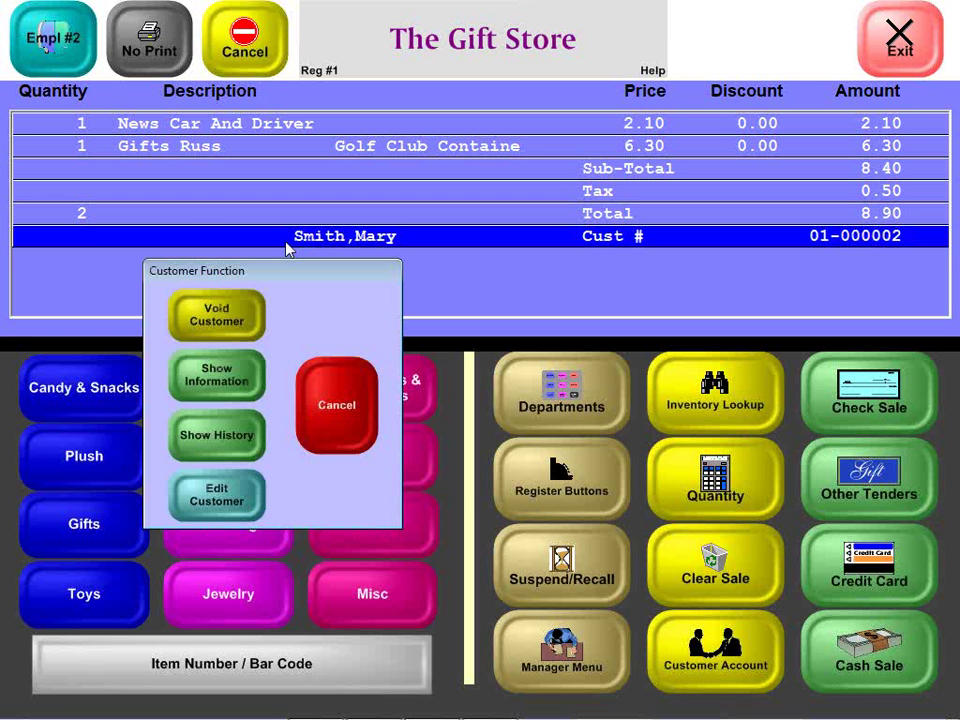
{"action": "left_click", "coordinate": [197, 325]}
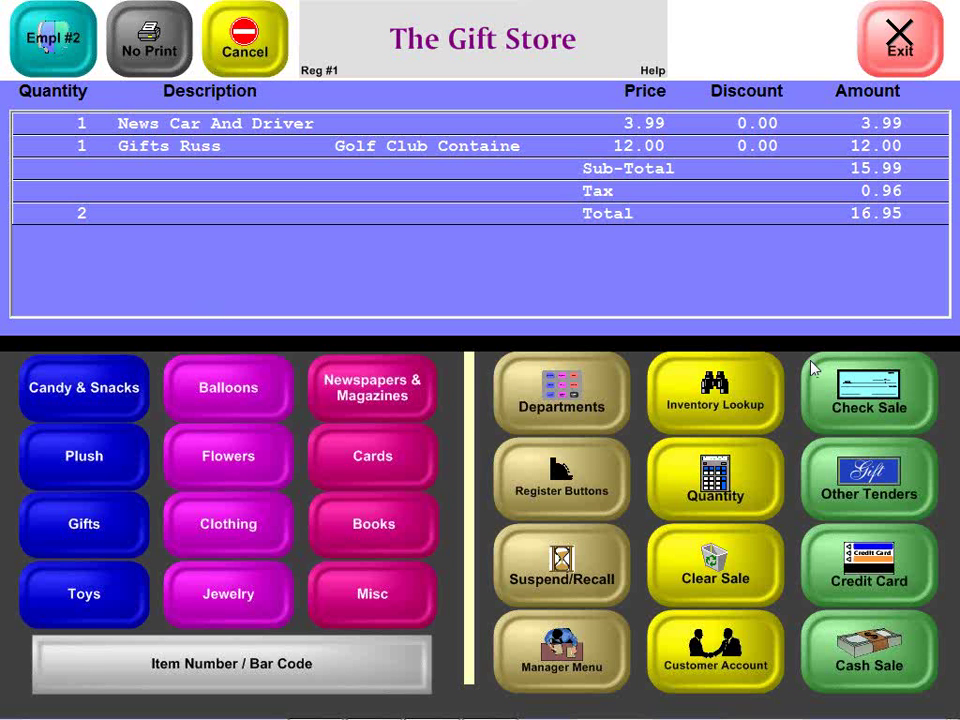
{"action": "left_click", "coordinate": [877, 375]}
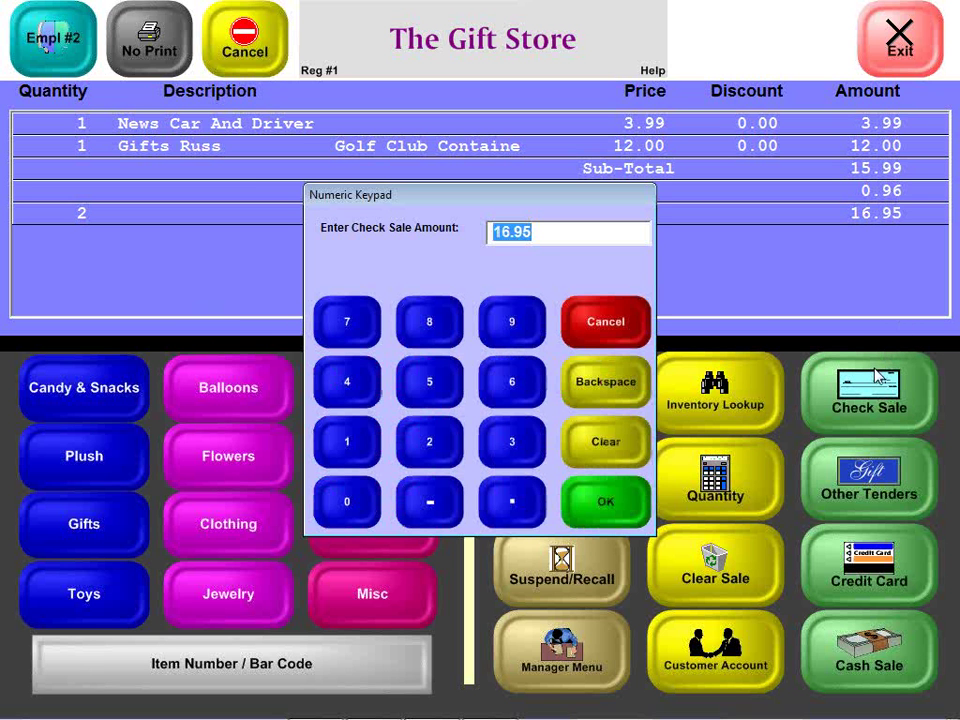
{"action": "left_click", "coordinate": [597, 528]}
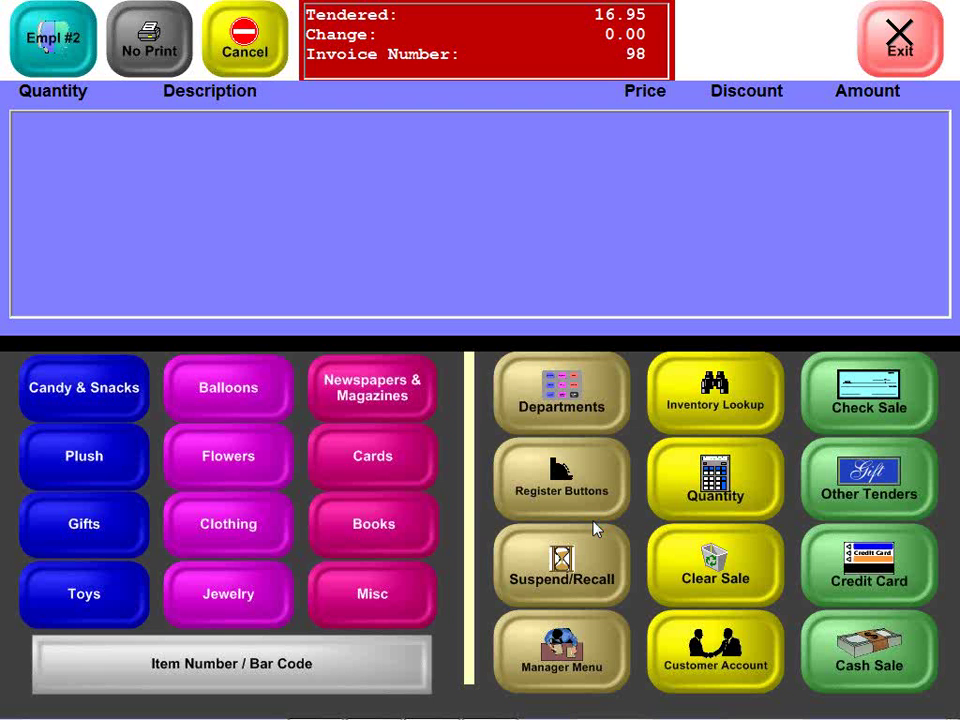
Ring up a Marcel Schurman card and suspend the sale with the customer's first name as its ID
{"action": "key", "text": "Return"}
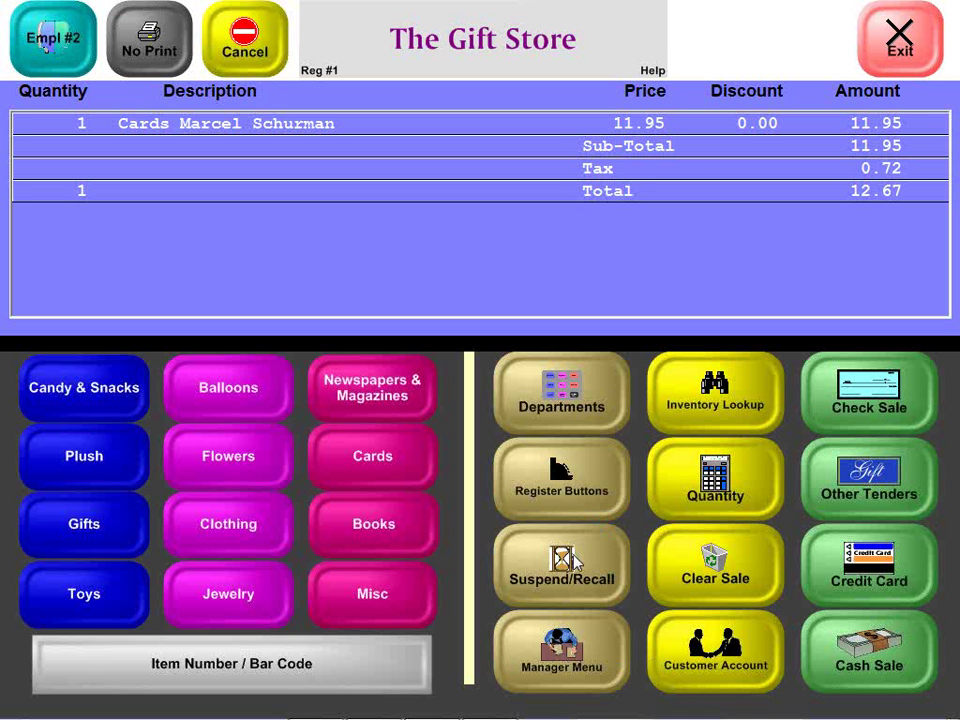
{"action": "left_click", "coordinate": [577, 560]}
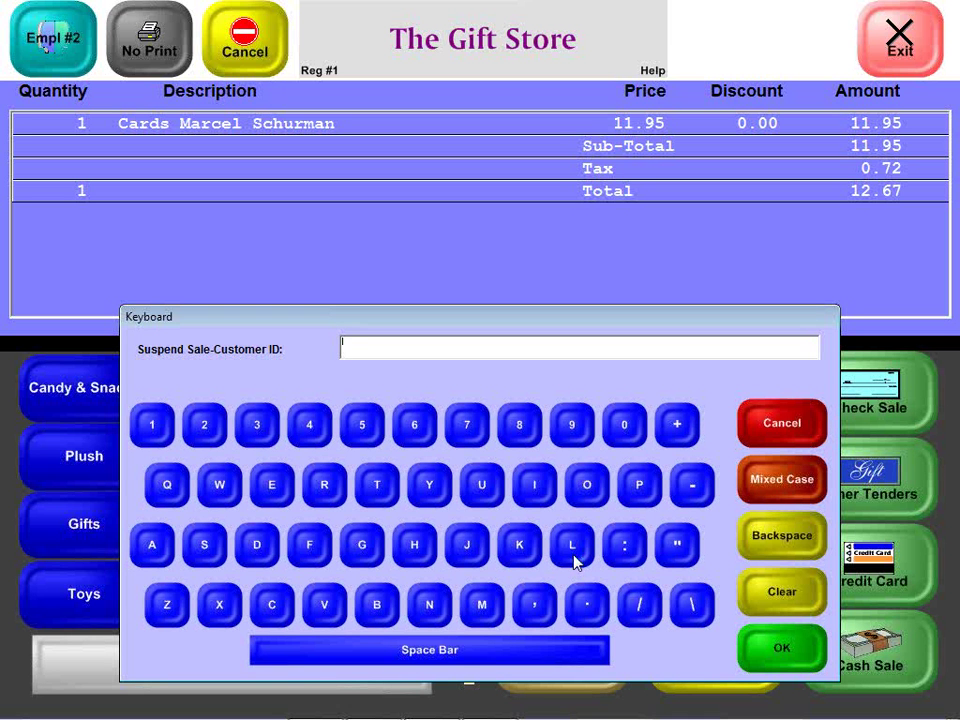
{"action": "type", "text": "Doug"}
{"action": "key", "text": "Return"}
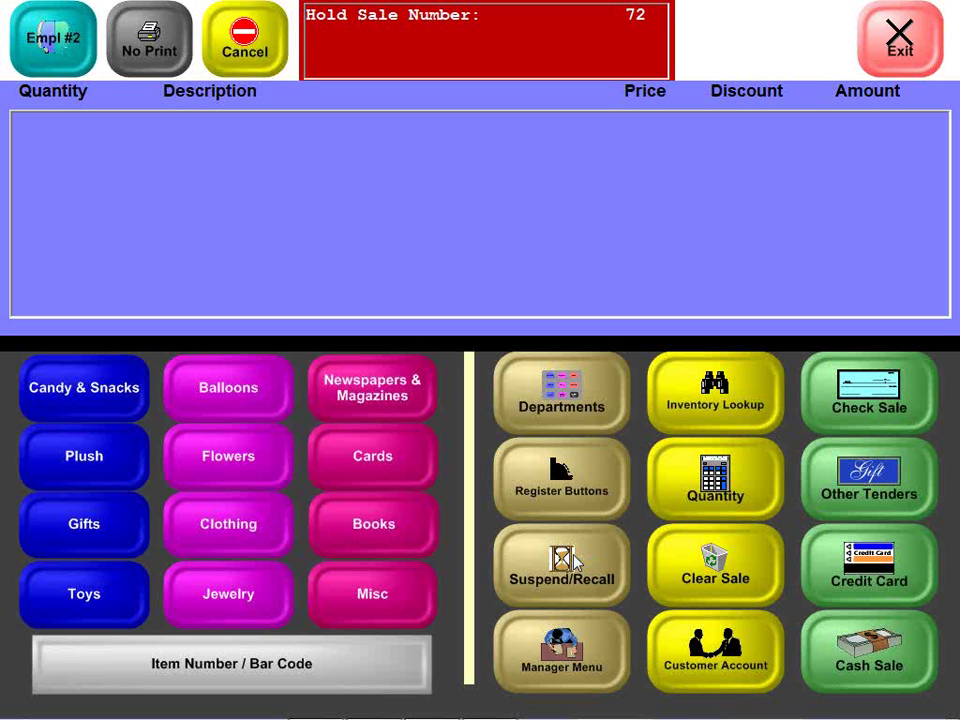
Recall the 11/15/2010 suspended sale by the customer ID's first letter and tender it as a check sale for $12.67
{"action": "left_click", "coordinate": [576, 565]}
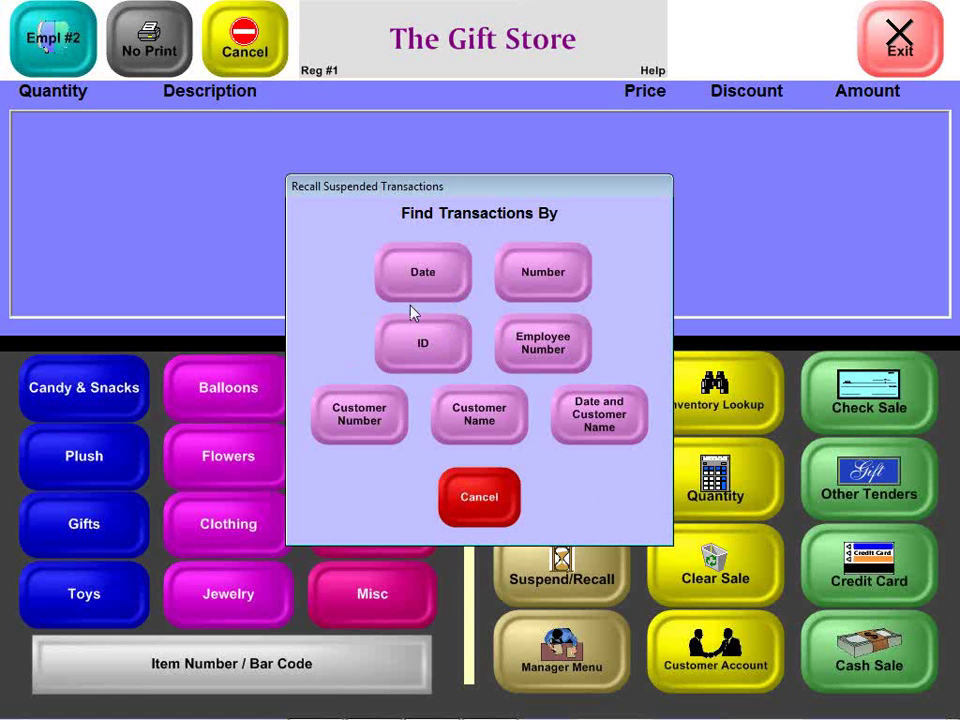
{"action": "left_click", "coordinate": [422, 346]}
{"action": "type", "text": "D"}
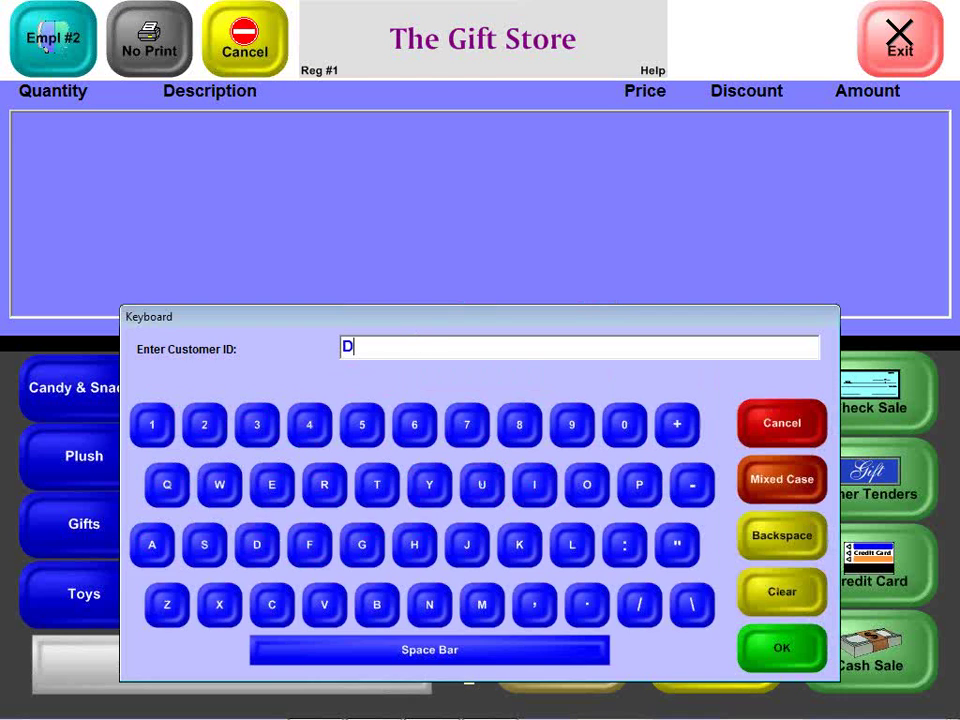
{"action": "key", "text": "Return"}
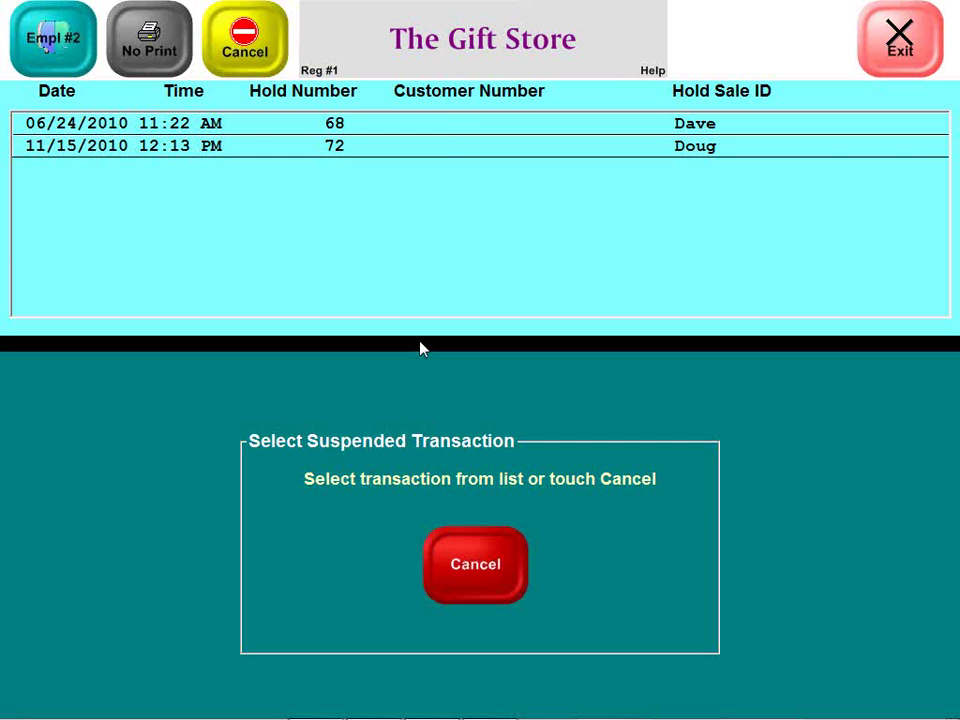
{"action": "left_click", "coordinate": [446, 148]}
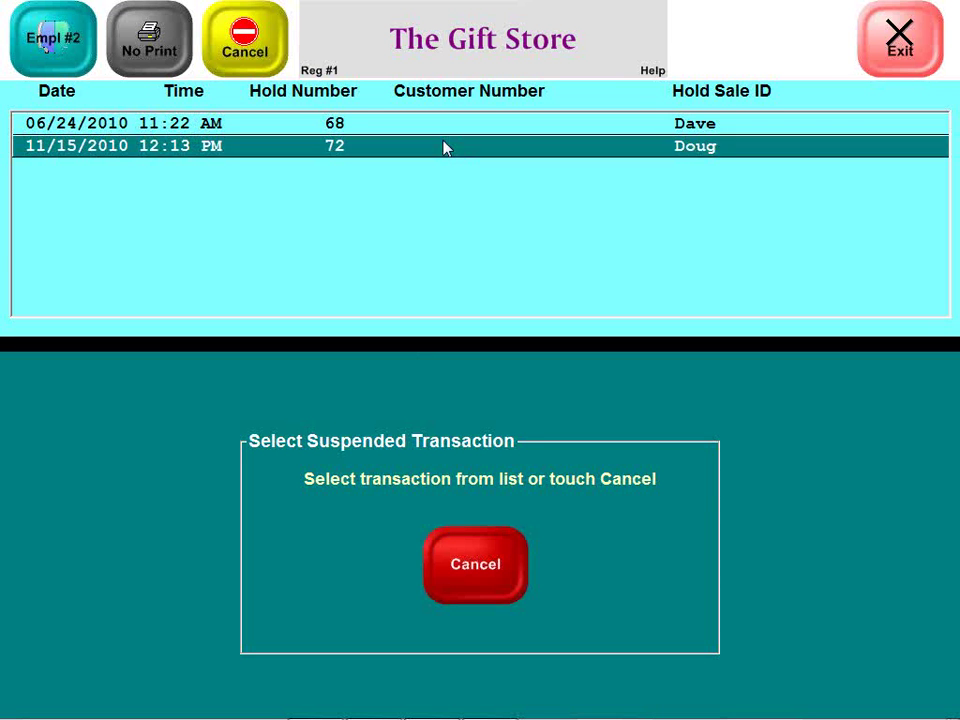
{"action": "left_click", "coordinate": [403, 575]}
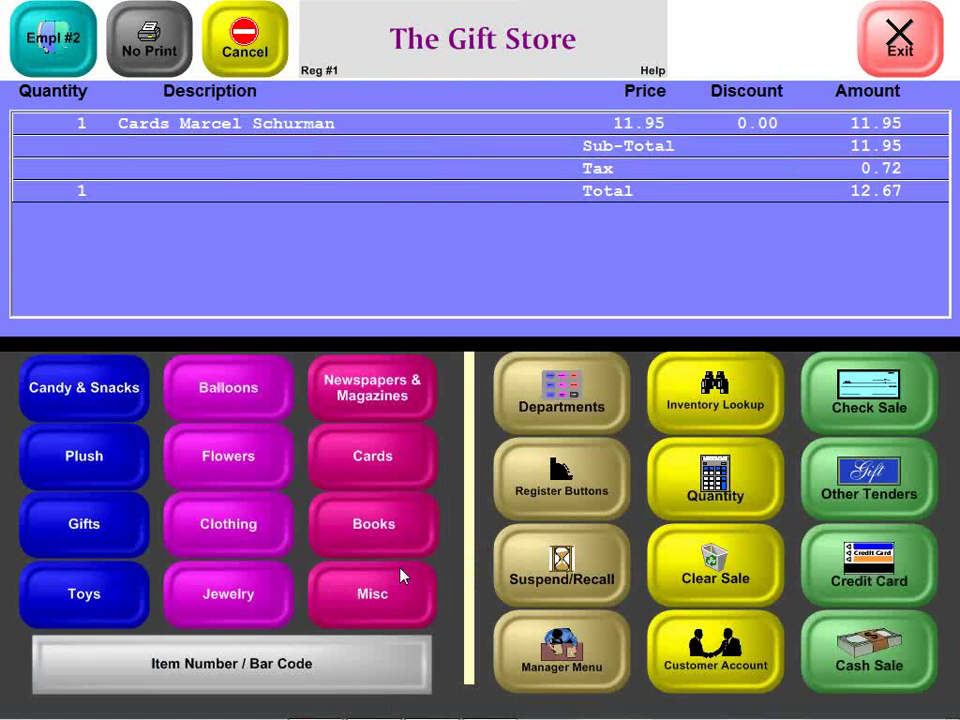
{"action": "left_click", "coordinate": [845, 412]}
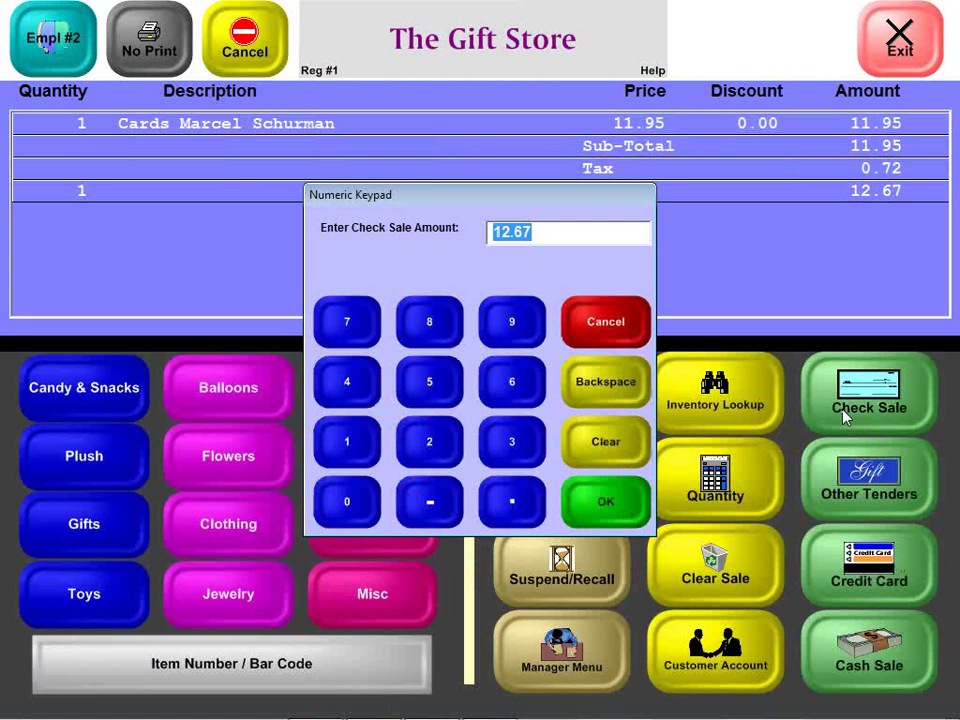
{"action": "left_click", "coordinate": [597, 527]}
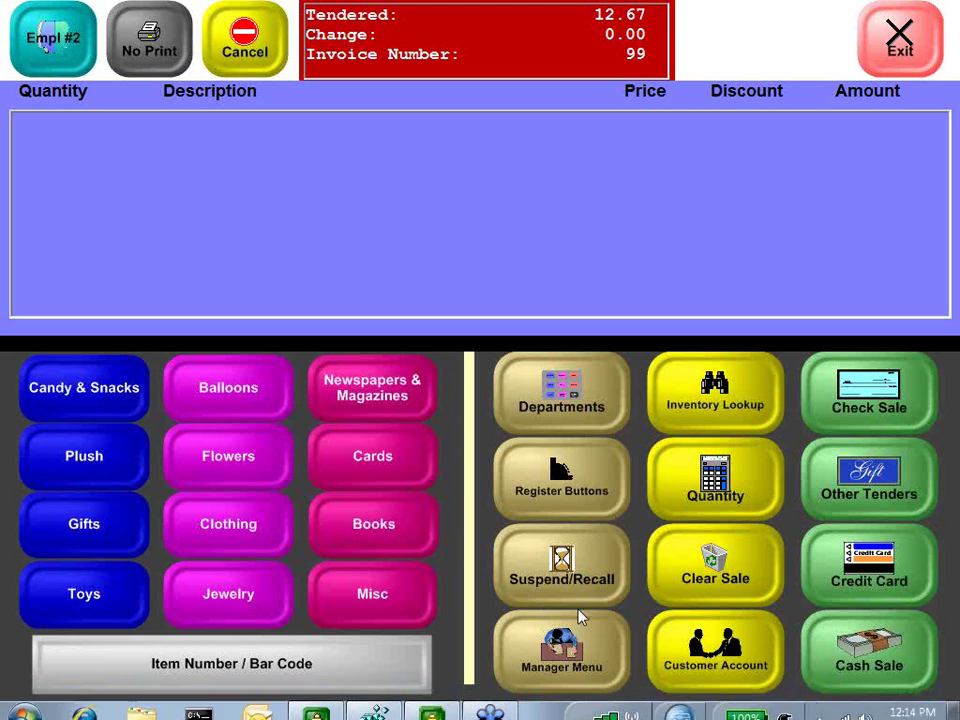
Start a shift closeout and enter two $50 bills and four $1 bills in the cash count
{"action": "left_click", "coordinate": [583, 638]}
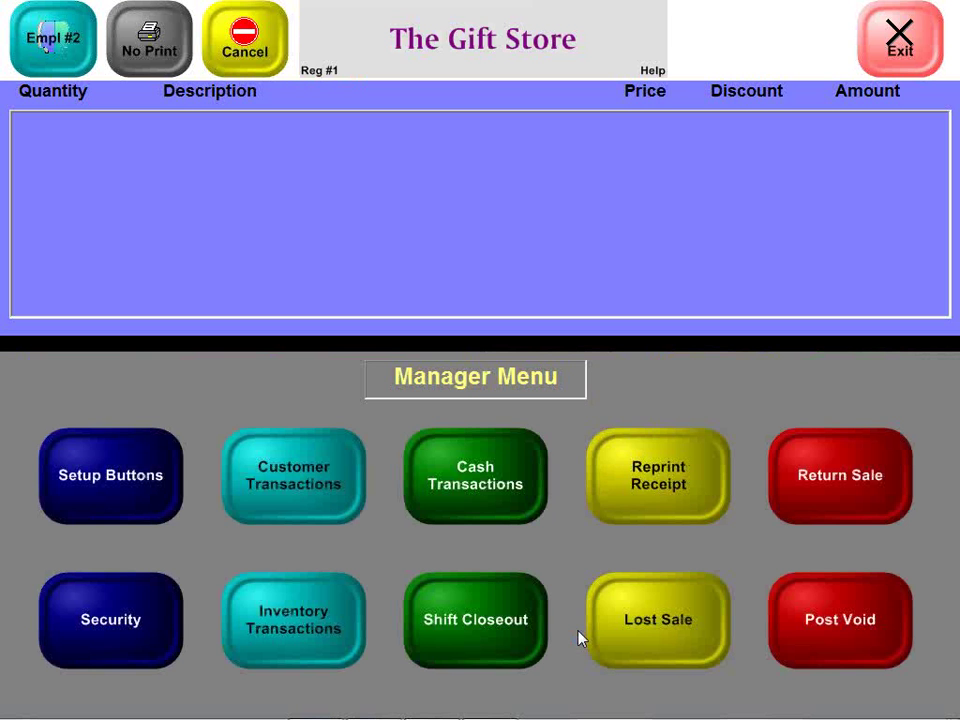
{"action": "left_click", "coordinate": [490, 592]}
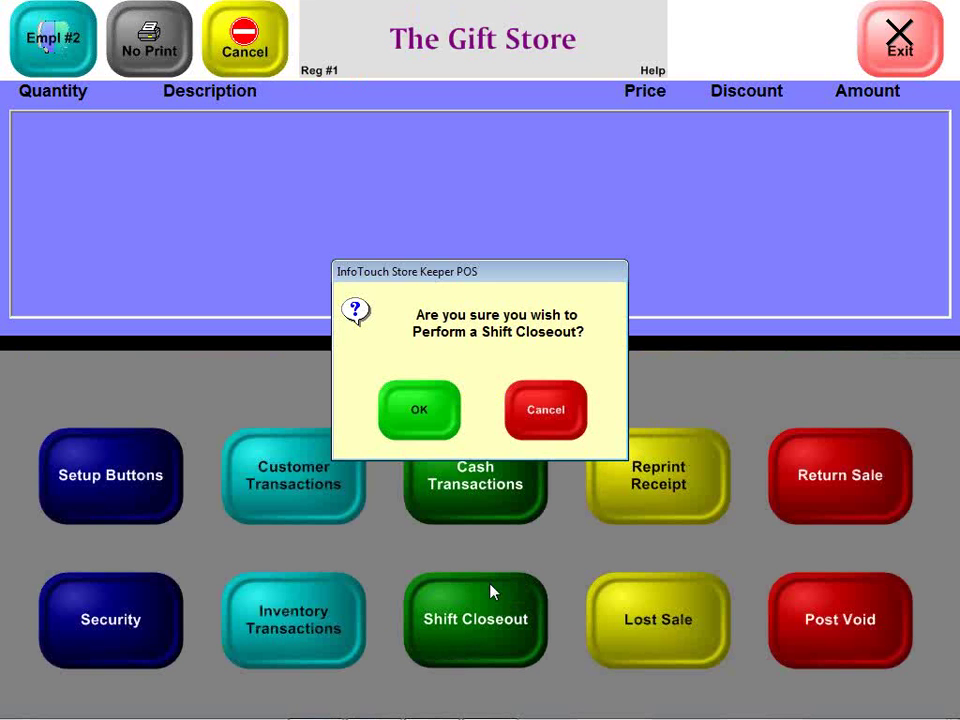
{"action": "left_click", "coordinate": [417, 425]}
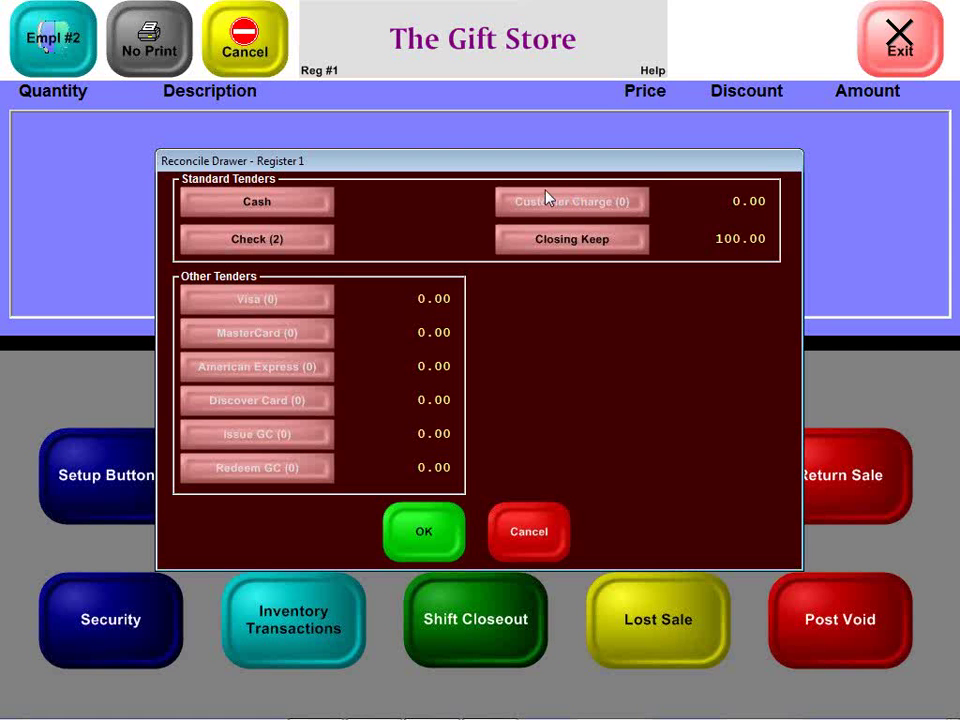
{"action": "left_click", "coordinate": [212, 204]}
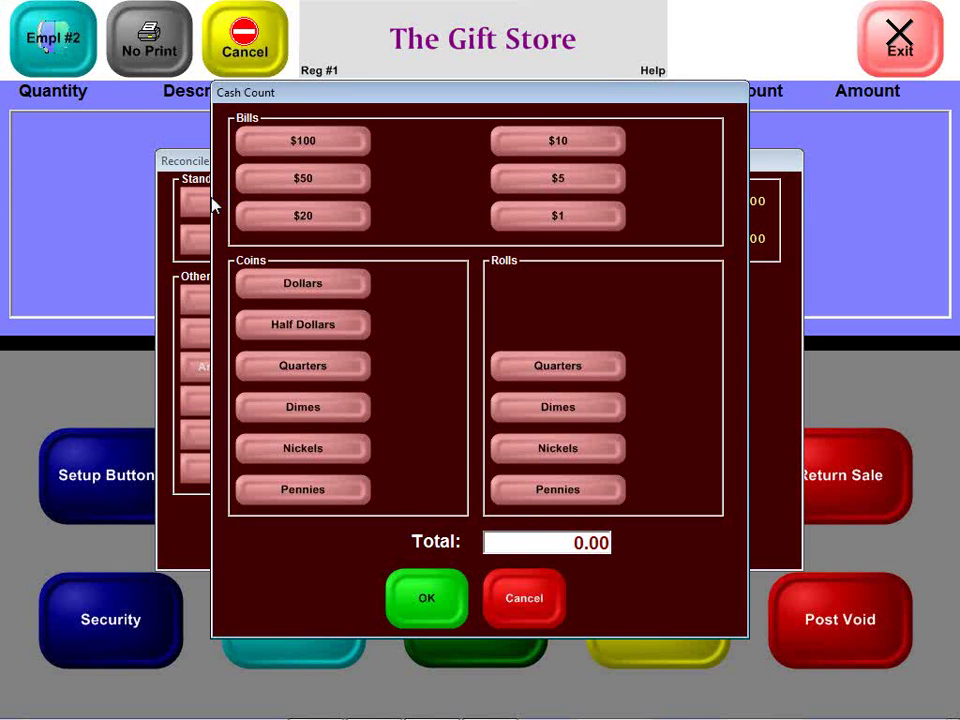
{"action": "left_click", "coordinate": [286, 184]}
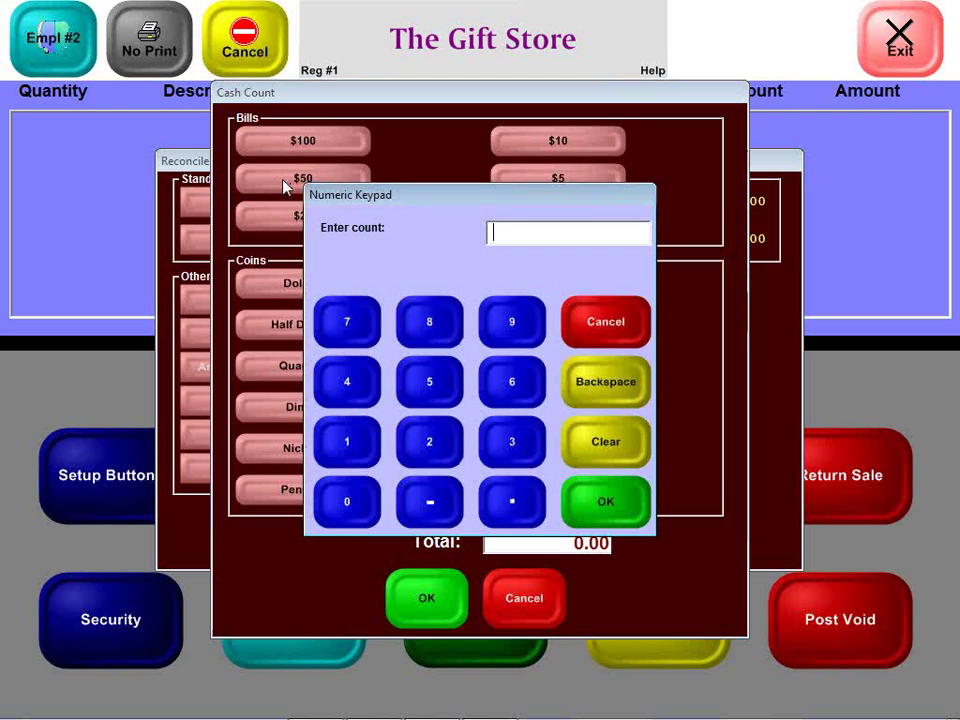
{"action": "type", "text": "2"}
{"action": "key", "text": "Return"}
{"action": "left_click", "coordinate": [517, 222]}
{"action": "type", "text": "4"}
{"action": "key", "text": "Return"}
Add 17 loose quarters and two rolls of nickels to the cash count and accept it
{"action": "left_click", "coordinate": [335, 378]}
{"action": "type", "text": "17"}
{"action": "key", "text": "Return"}
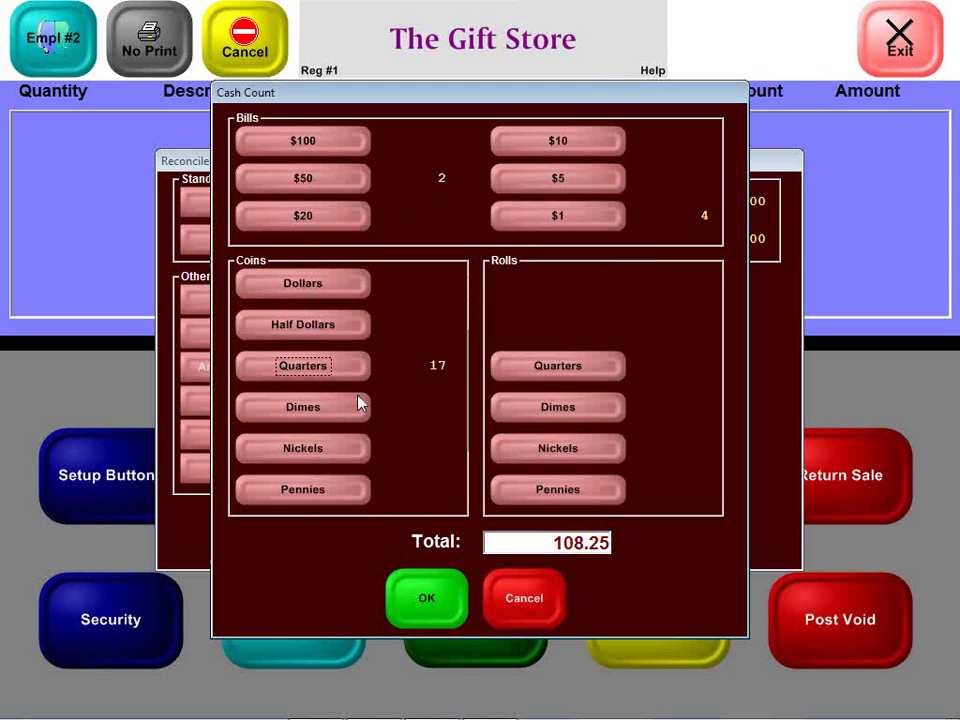
{"action": "left_click", "coordinate": [499, 450]}
{"action": "type", "text": "2"}
{"action": "key", "text": "Return"}
{"action": "left_click", "coordinate": [426, 606]}
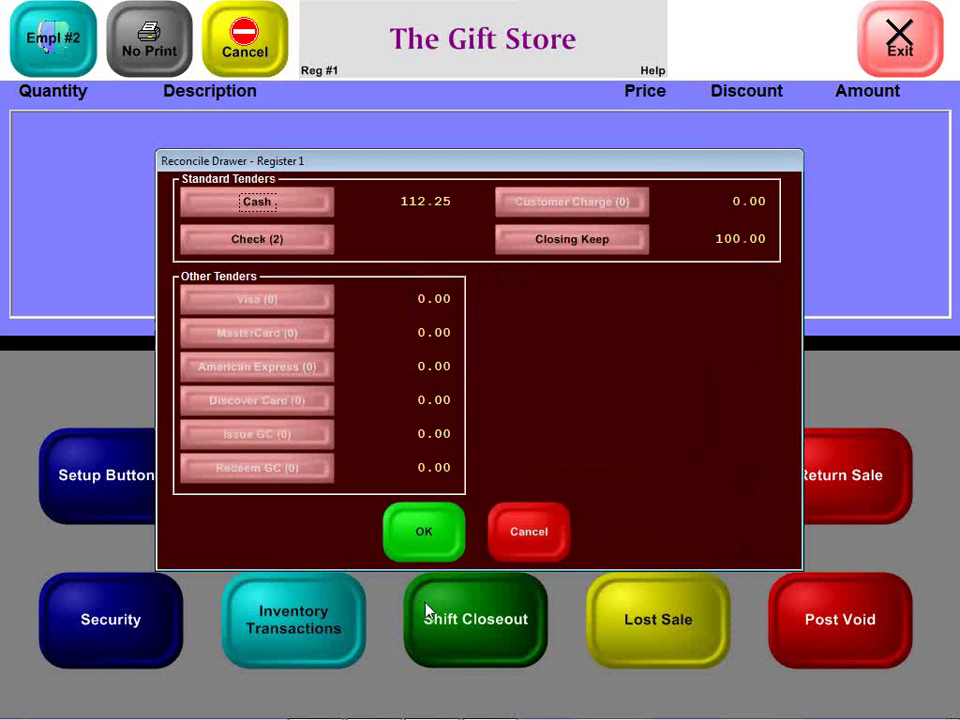
Enter the two check amounts, 12.23 and 16.98, for the drawer reconciliation
{"action": "left_click", "coordinate": [215, 251]}
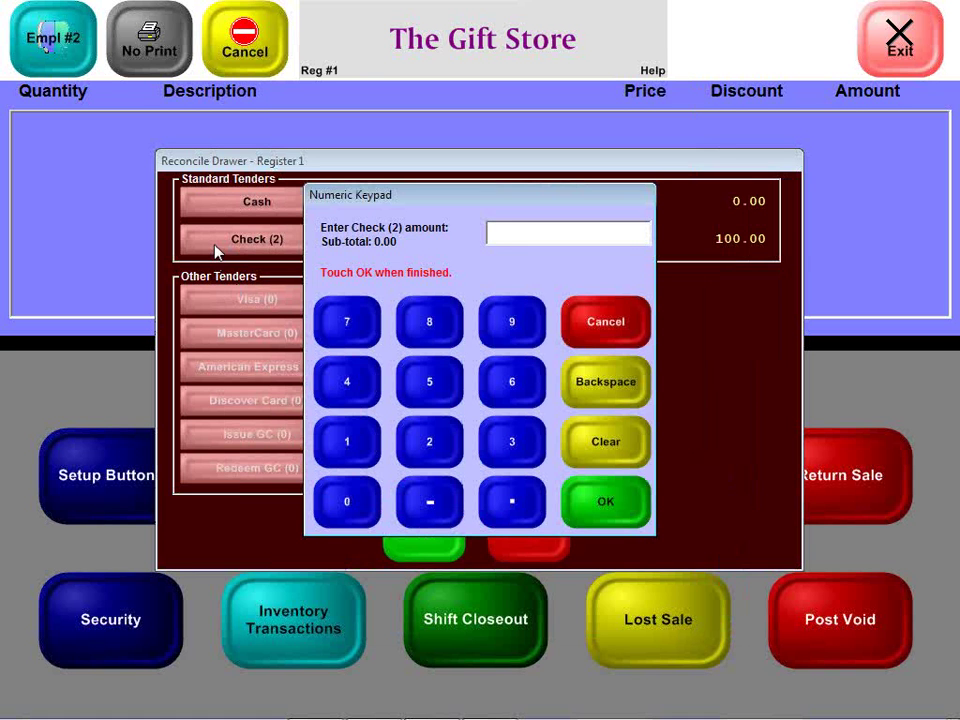
{"action": "type", "text": "12.23"}
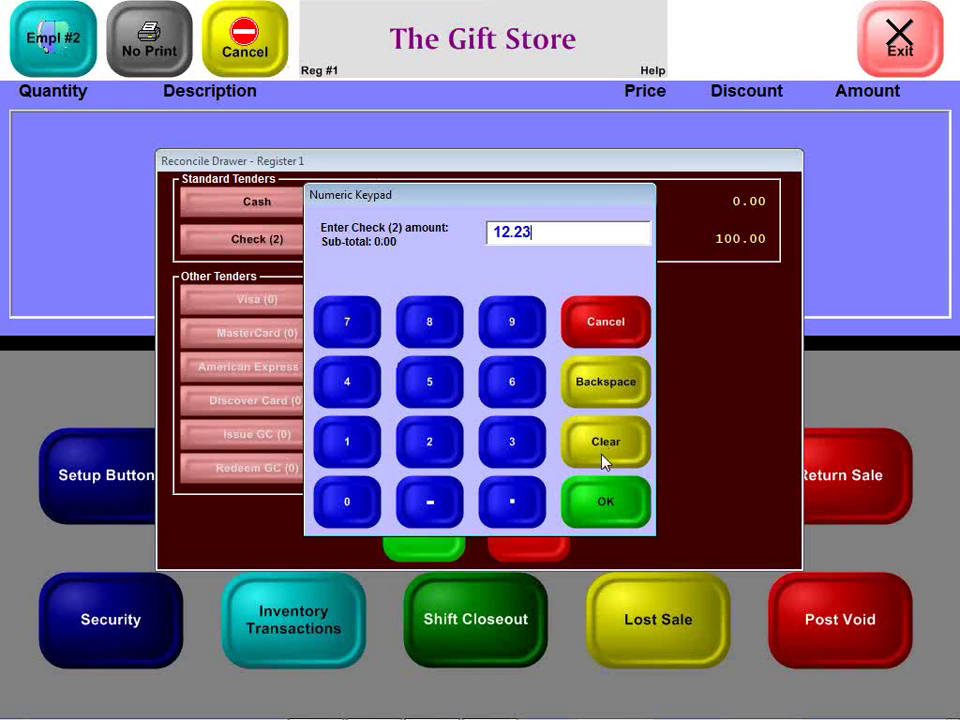
{"action": "left_click", "coordinate": [601, 495]}
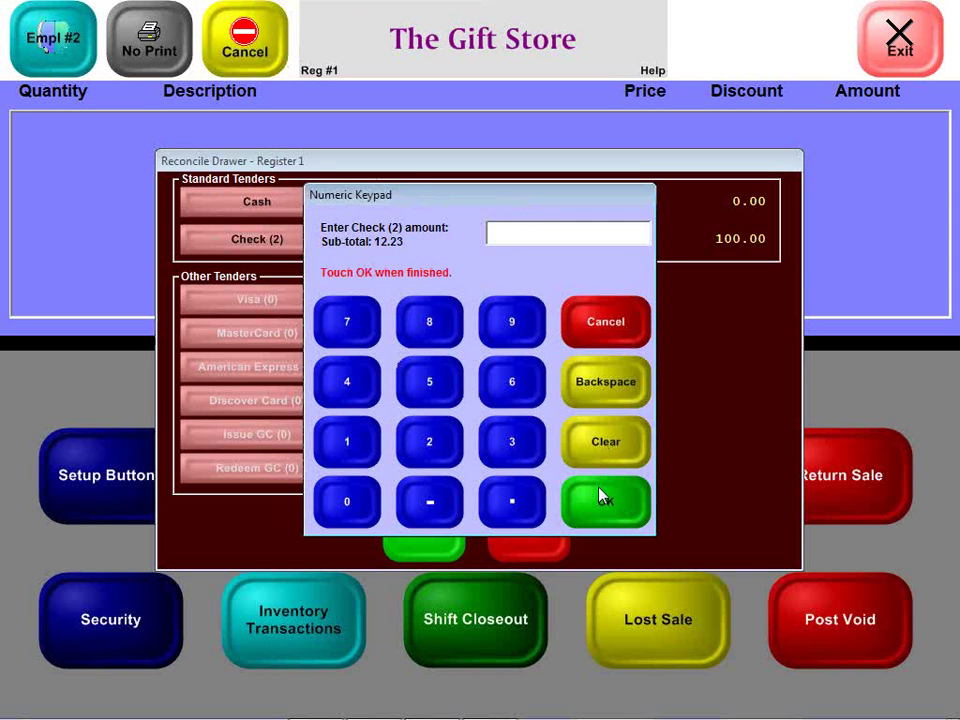
{"action": "type", "text": "16."}
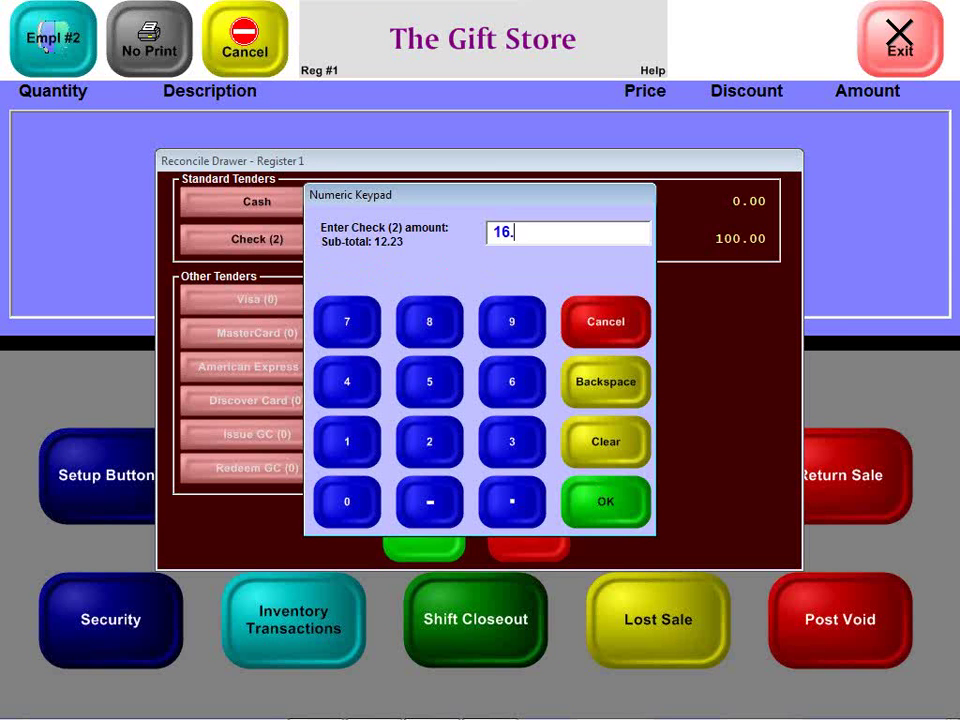
{"action": "type", "text": "98"}
{"action": "left_click", "coordinate": [600, 499]}
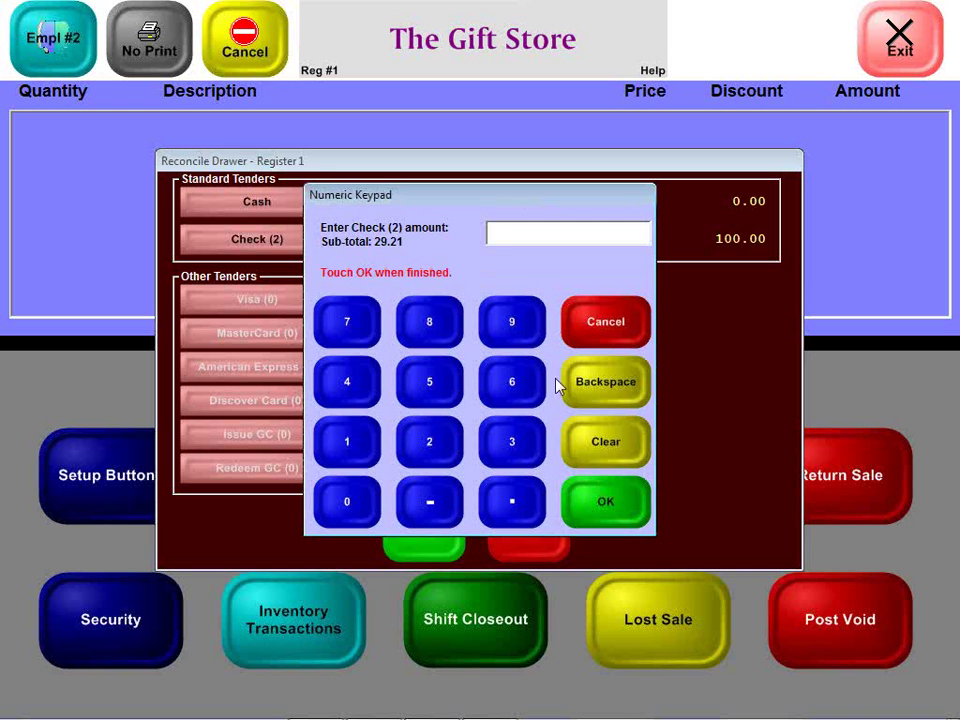
{"action": "left_click", "coordinate": [605, 515]}
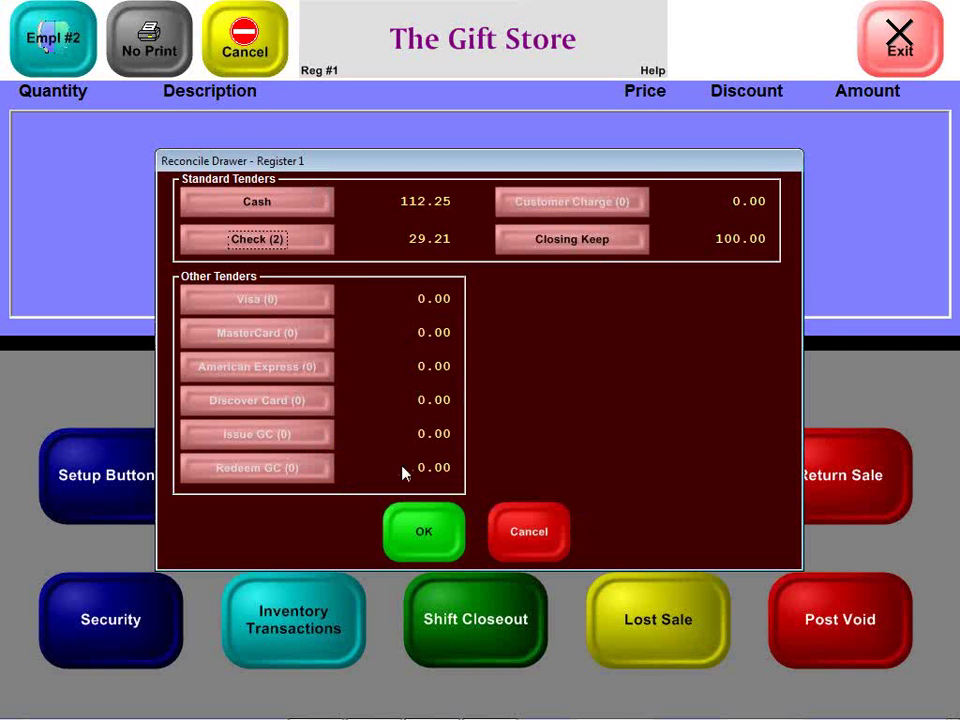
Submit the drawer totals, continue reconciling, and add one $20 bill to the cash count
{"action": "left_click", "coordinate": [418, 517]}
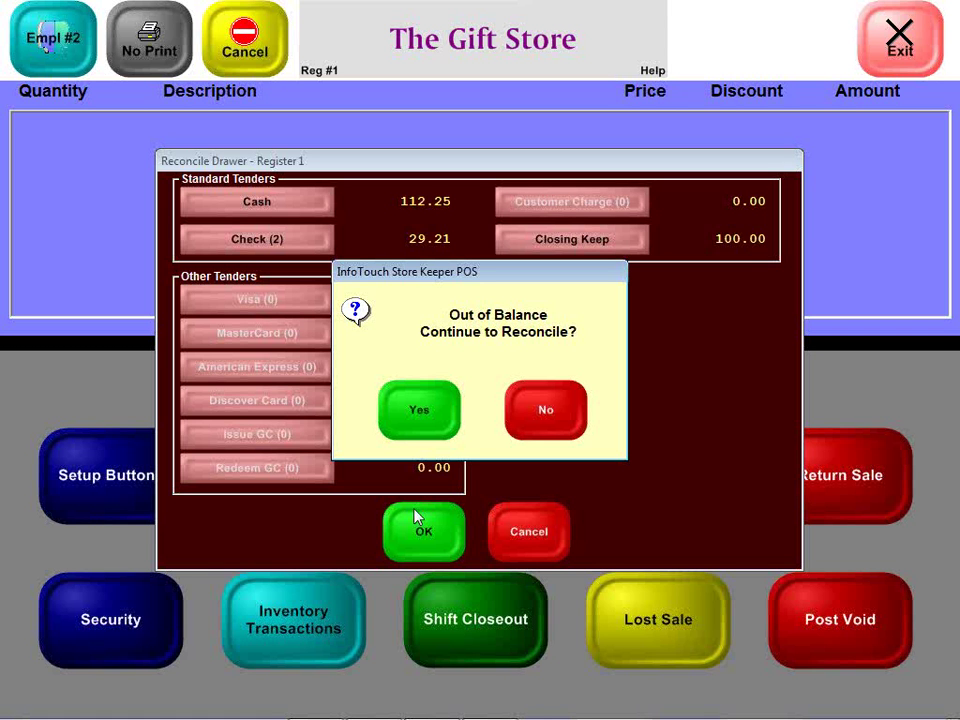
{"action": "left_click", "coordinate": [419, 436]}
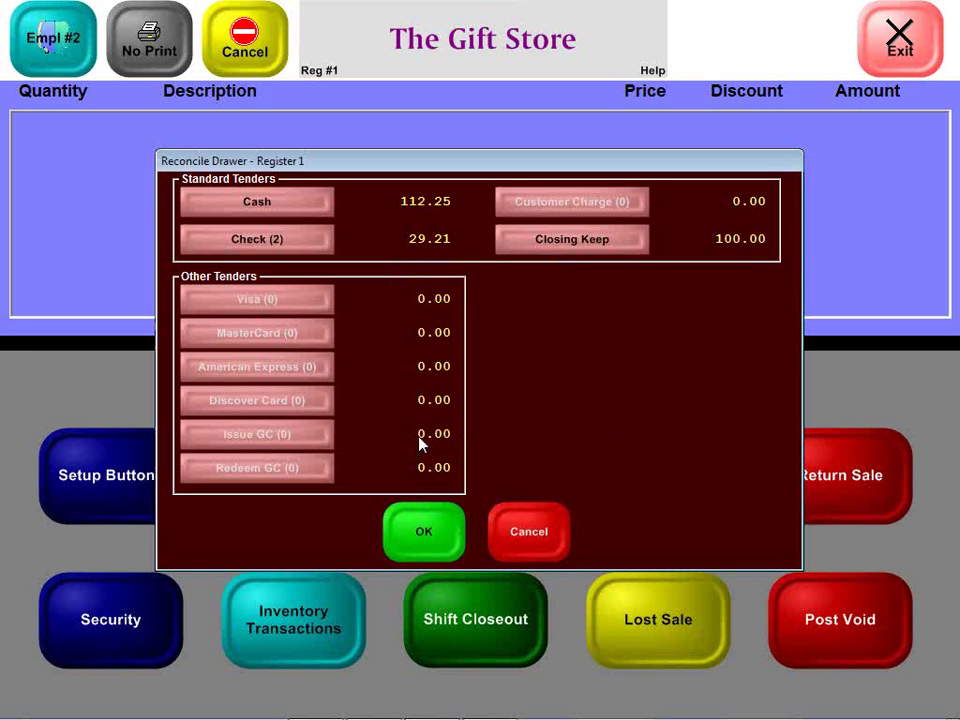
{"action": "left_click", "coordinate": [284, 220]}
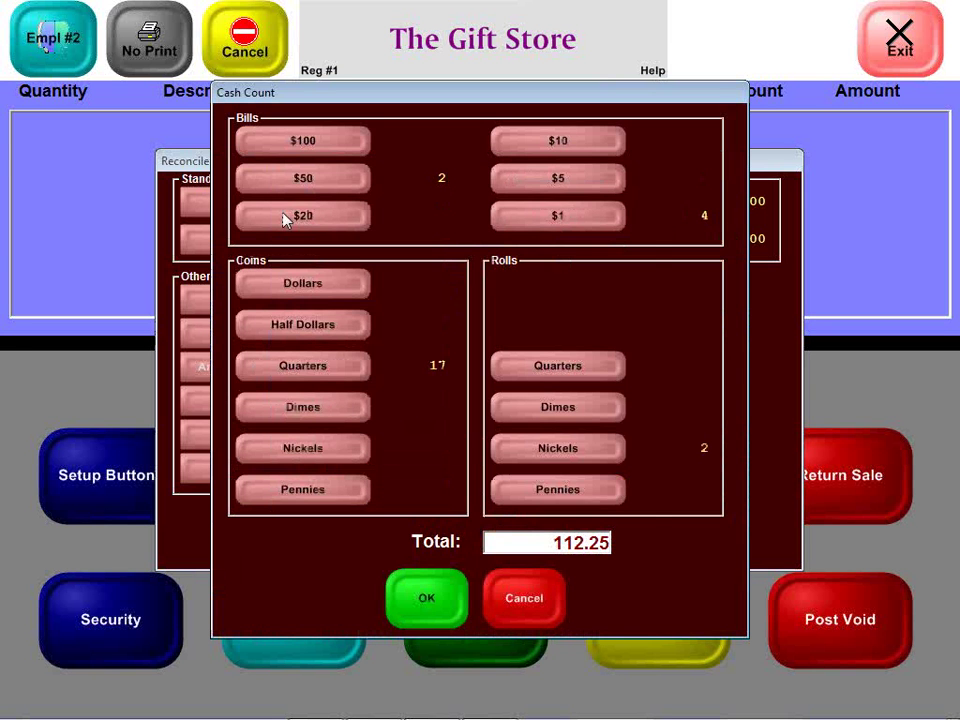
{"action": "left_click", "coordinate": [284, 219]}
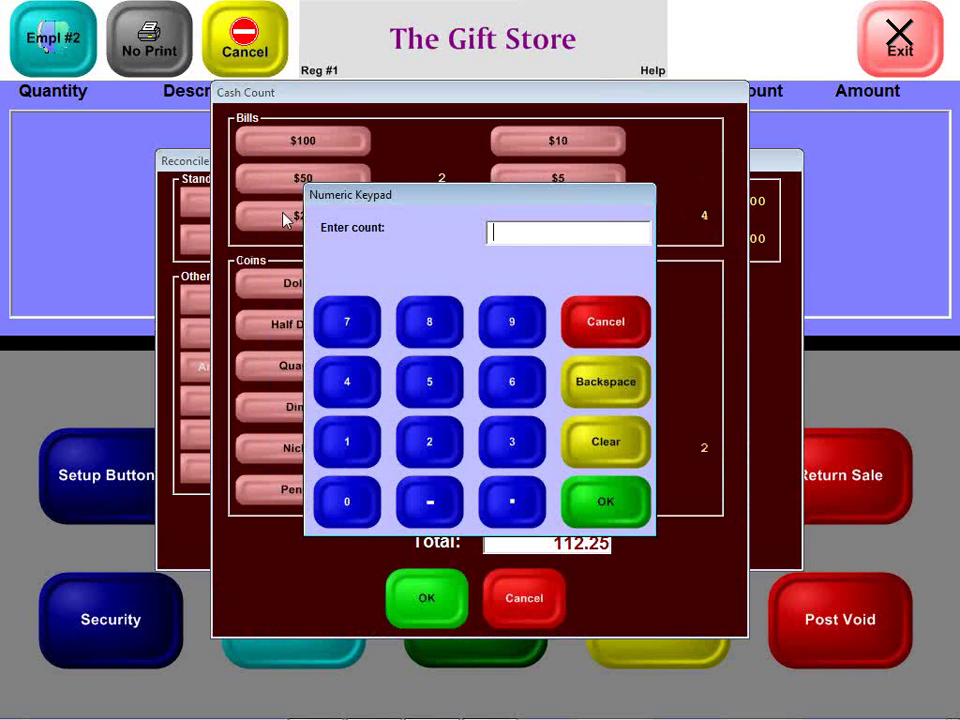
{"action": "type", "text": "1"}
{"action": "key", "text": "Return"}
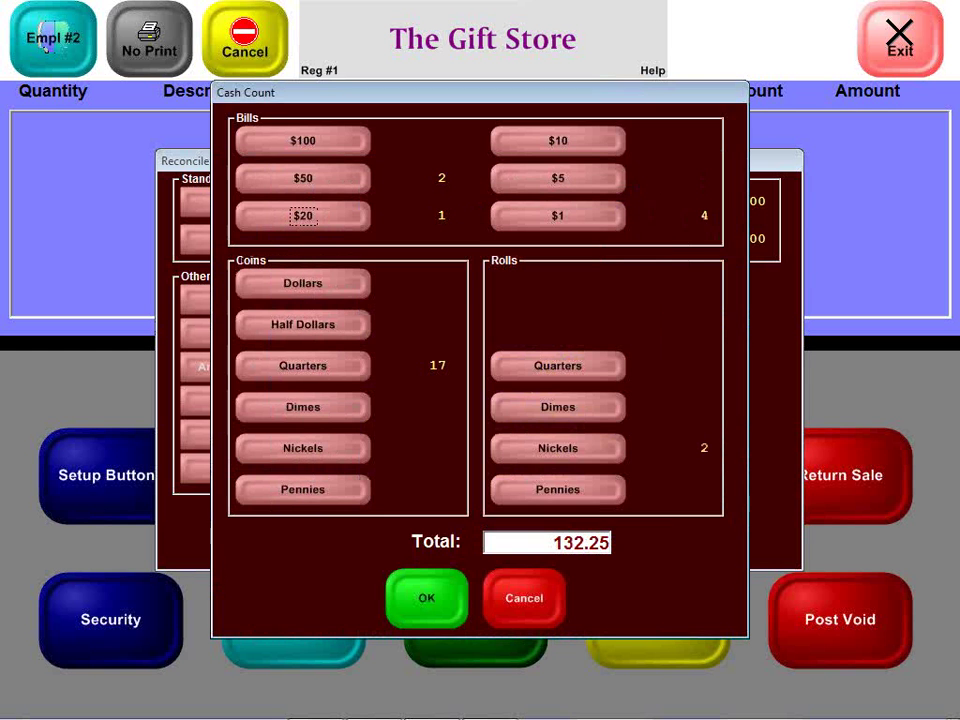
{"action": "left_click", "coordinate": [425, 590]}
Finish the closeout without further reconciling and save the report as Register.pdf, overwriting the existing file
{"action": "left_click", "coordinate": [424, 545]}
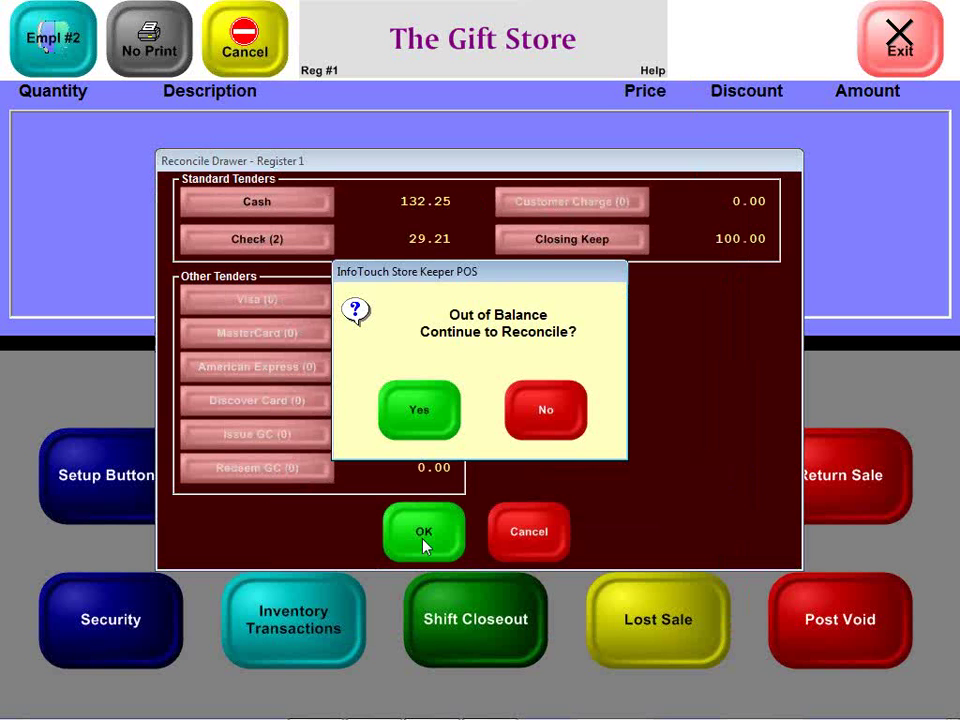
{"action": "left_click", "coordinate": [551, 422]}
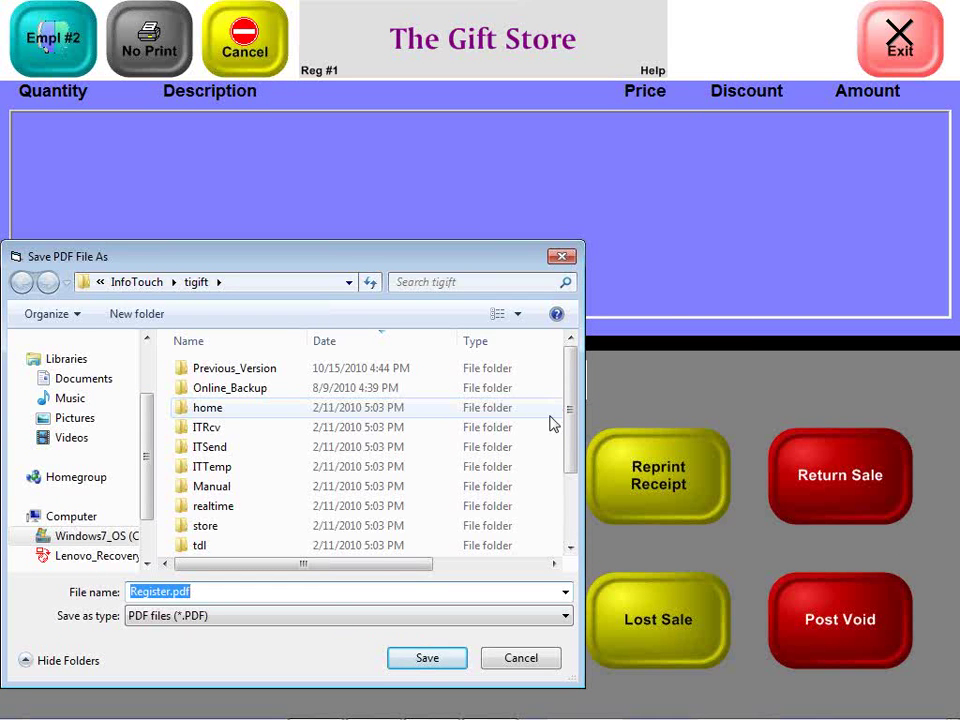
{"action": "left_click", "coordinate": [420, 661]}
{"action": "key", "text": "y"}
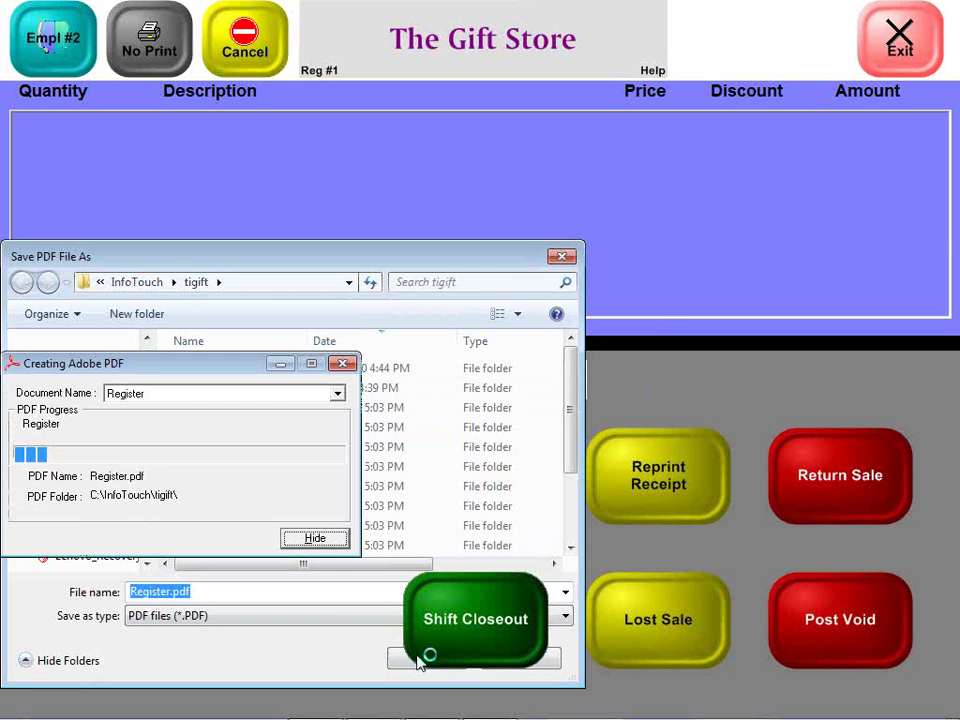